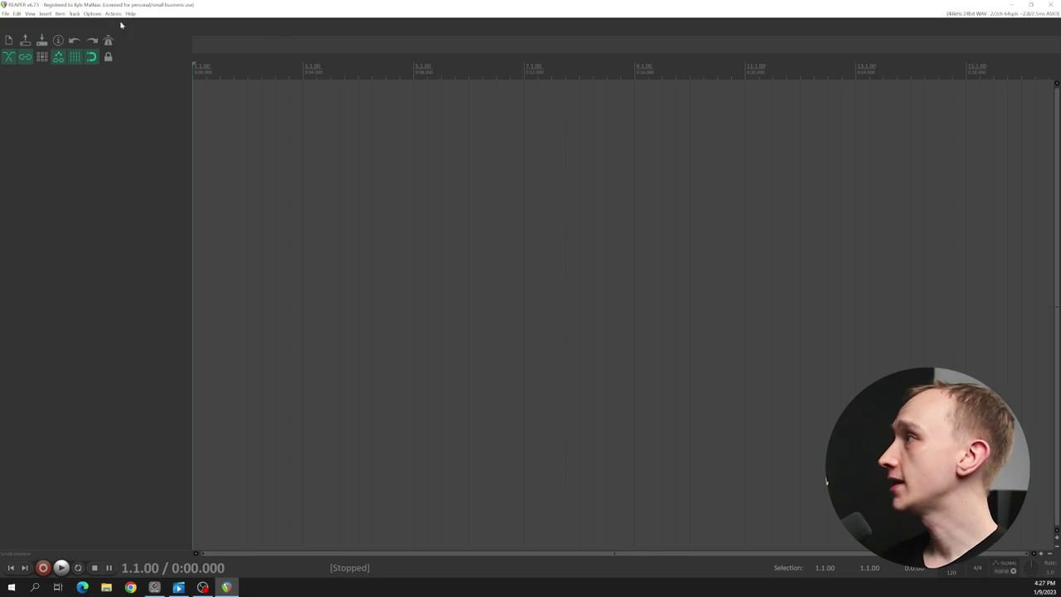
# - Open the audio device preferences and choose Universal Audio Volt as the ASIO driver
pyautogui.click(92, 13)
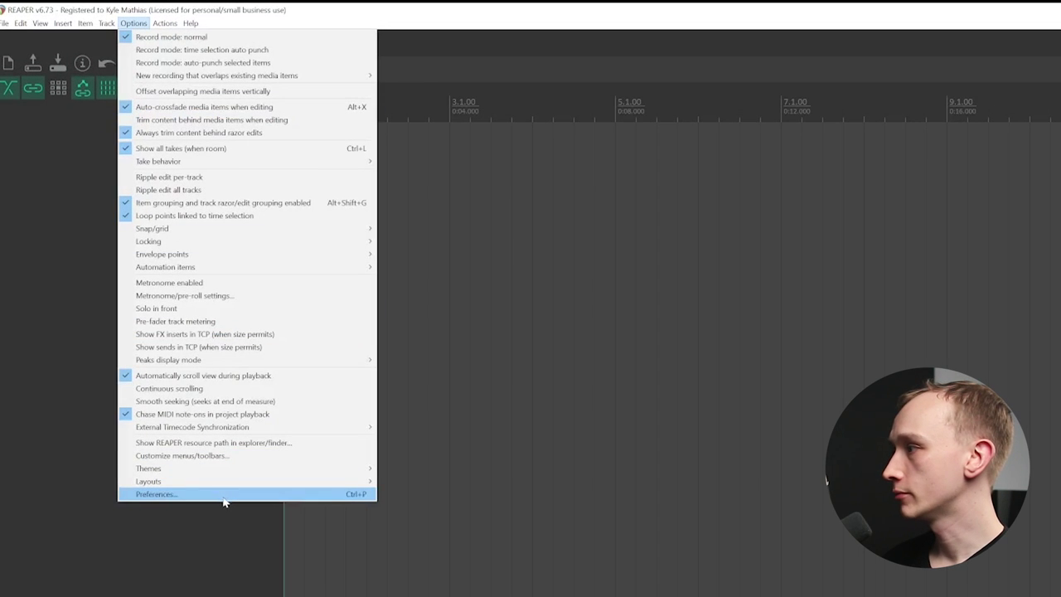
pyautogui.click(226, 494)
pyautogui.click(314, 173)
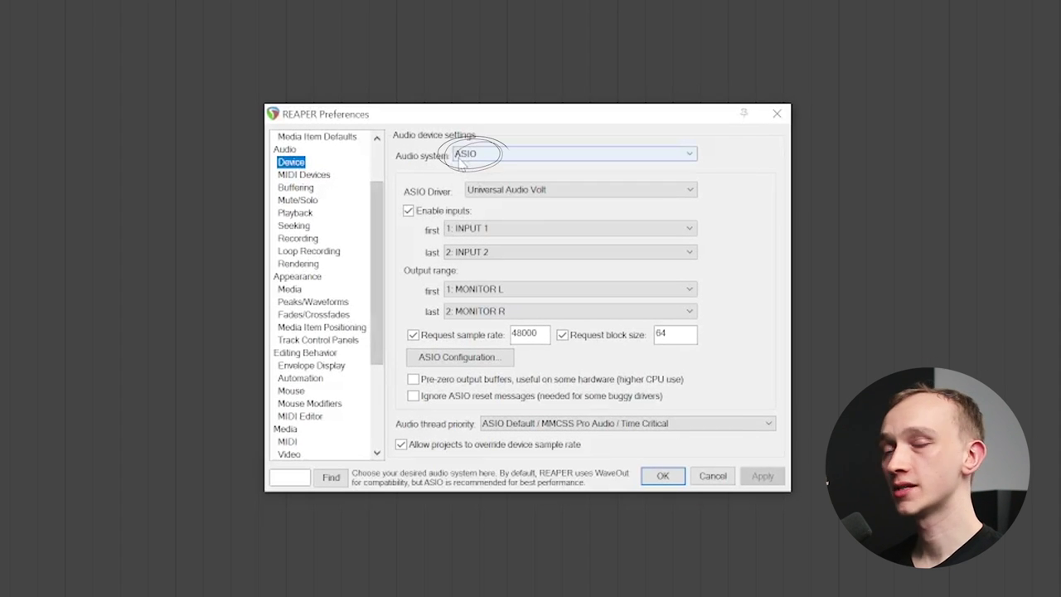
pyautogui.click(530, 190)
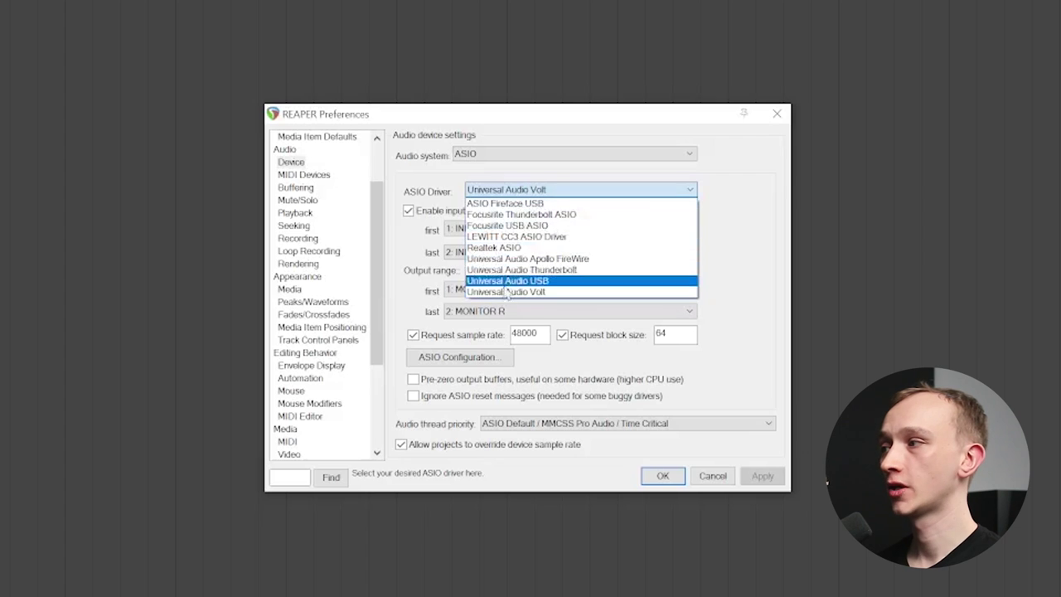
pyautogui.click(500, 293)
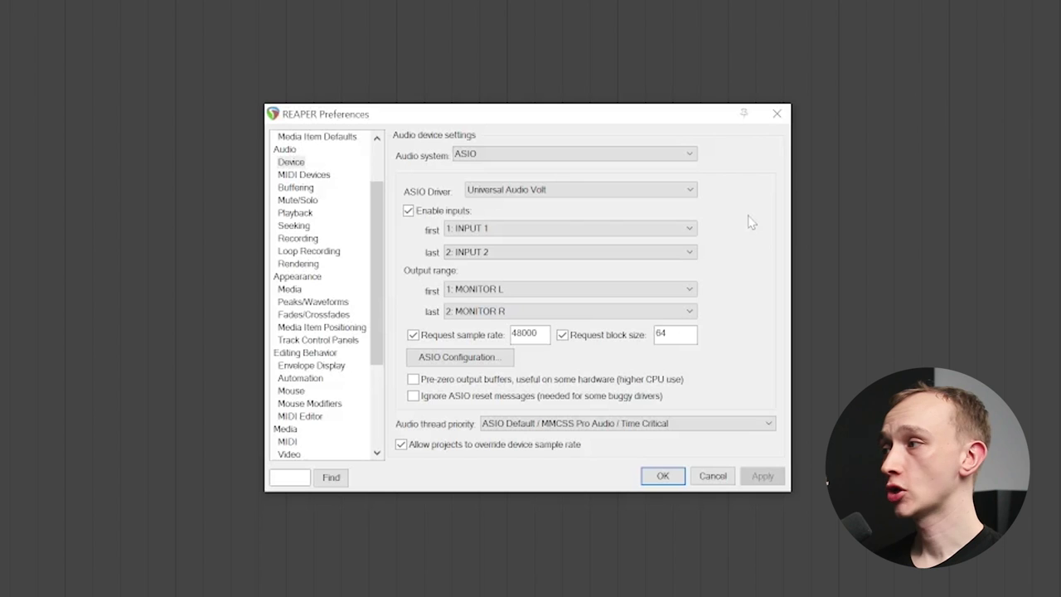
# - Set the input range to INPUT 1 through INPUT 2 and the output range to MONITOR L through MONITOR R
pyautogui.click(667, 230)
pyautogui.click(723, 236)
pyautogui.click(692, 251)
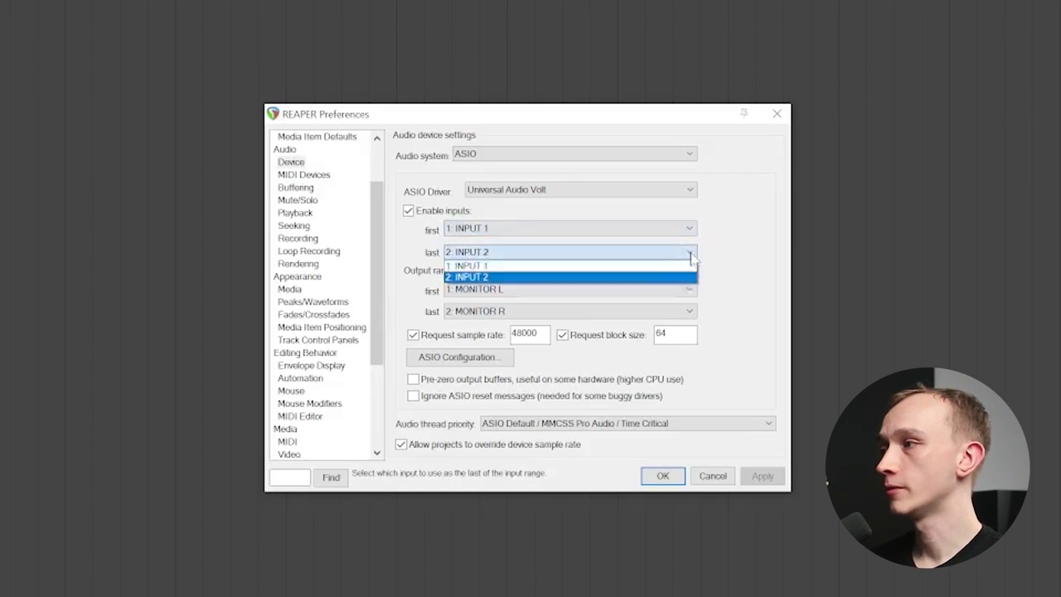
pyautogui.click(706, 284)
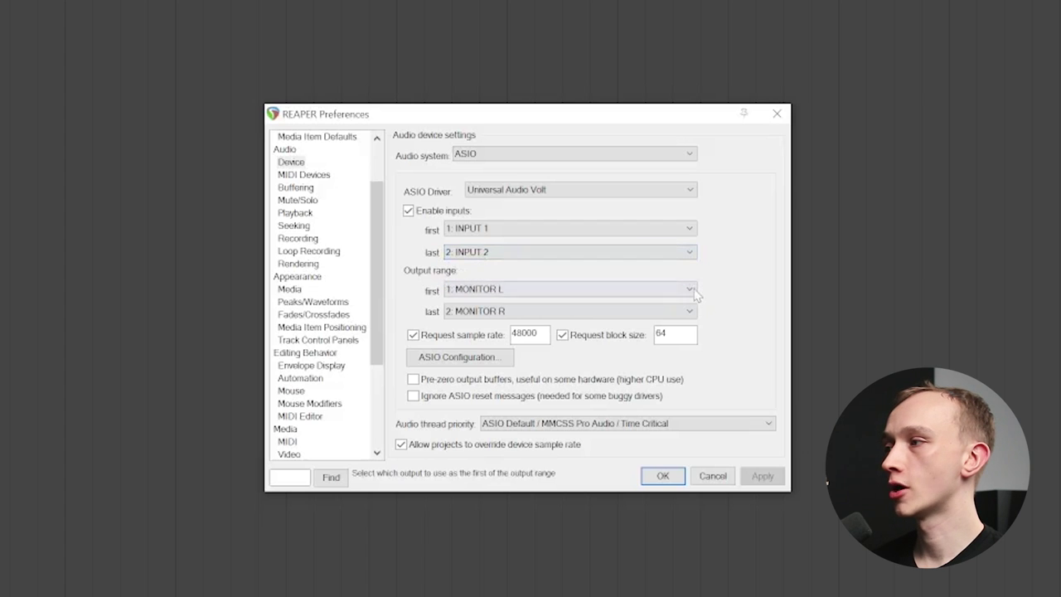
pyautogui.click(695, 290)
pyautogui.click(720, 300)
pyautogui.click(695, 311)
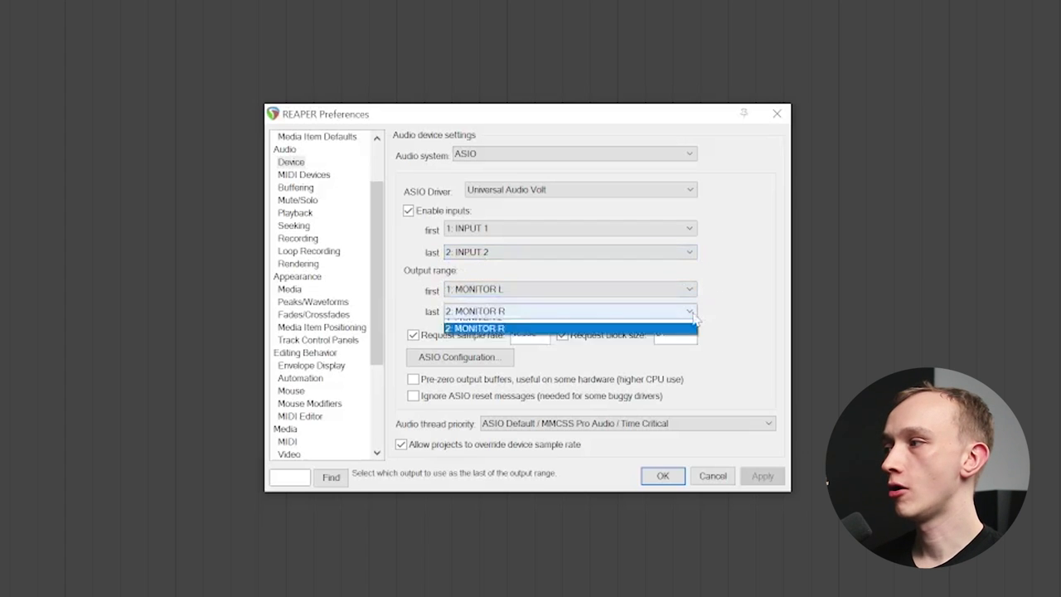
pyautogui.click(666, 336)
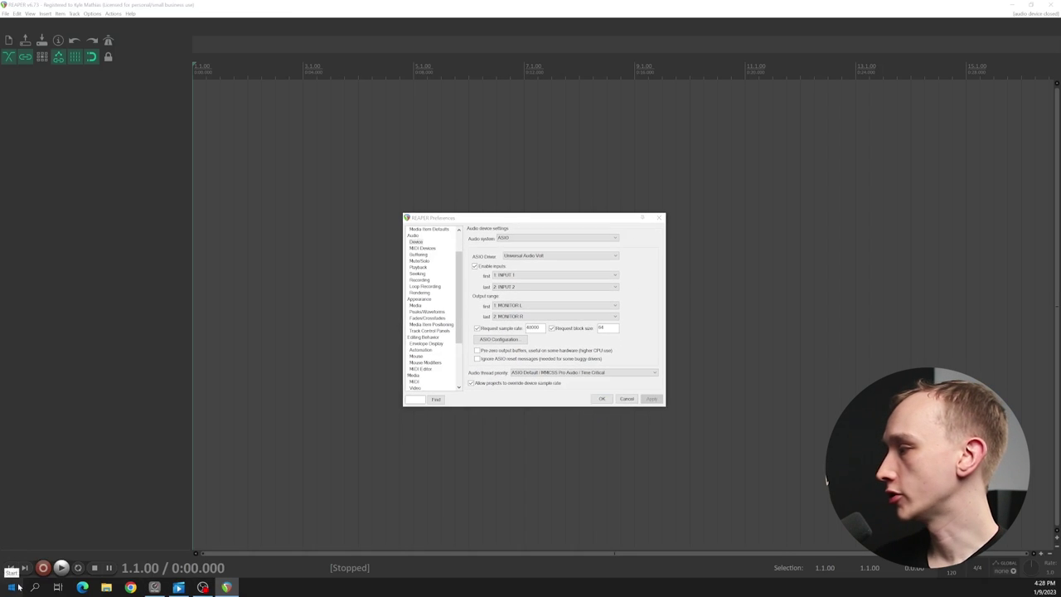
# - Open the Volt Driver Control Panel and check its sample rate and the available ASIO buffer sizes
pyautogui.click(13, 587)
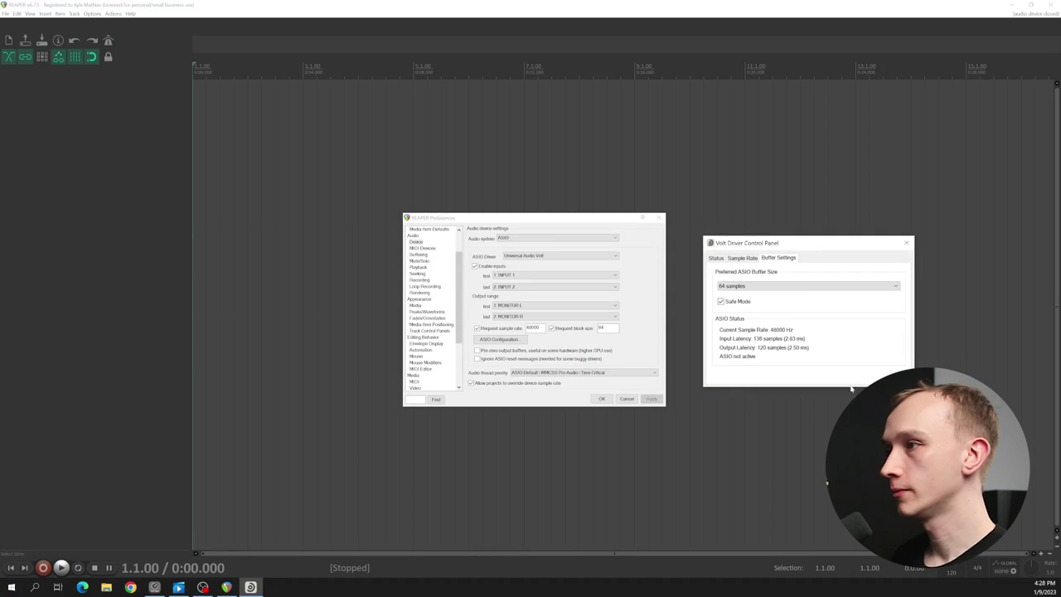
pyautogui.click(739, 260)
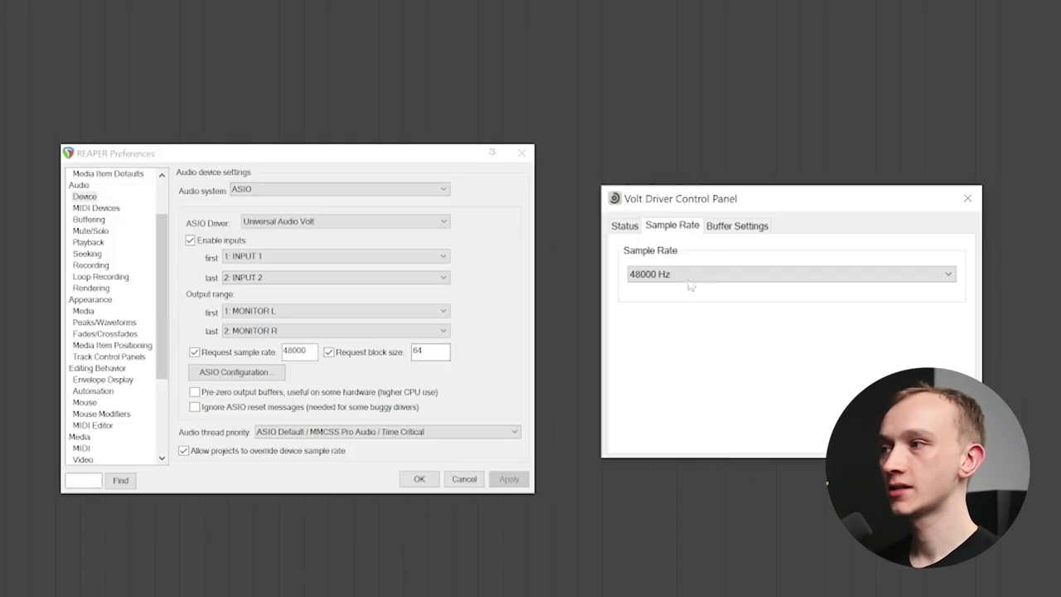
pyautogui.click(736, 226)
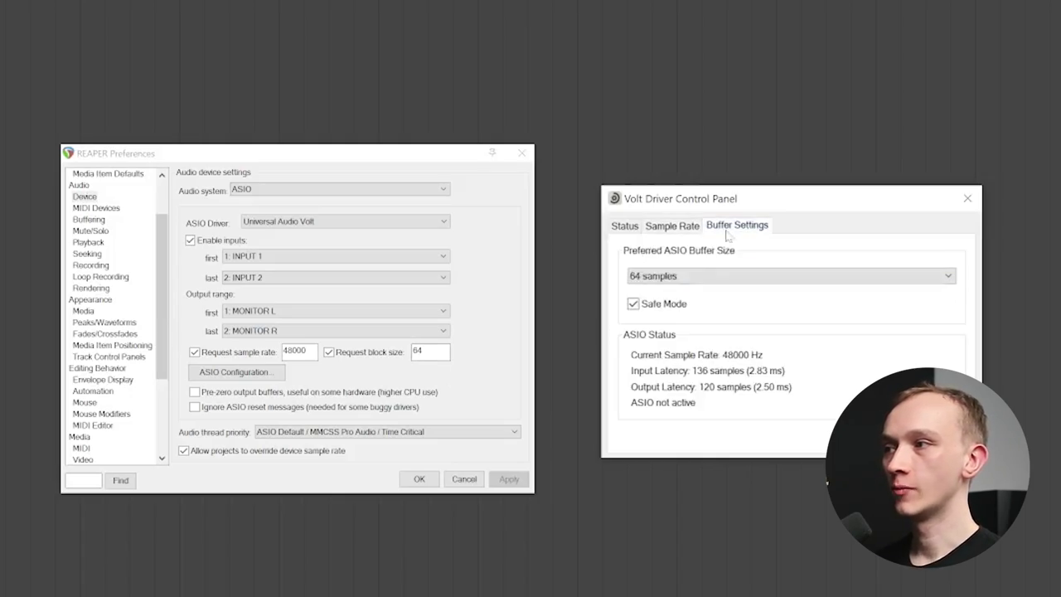
pyautogui.click(711, 280)
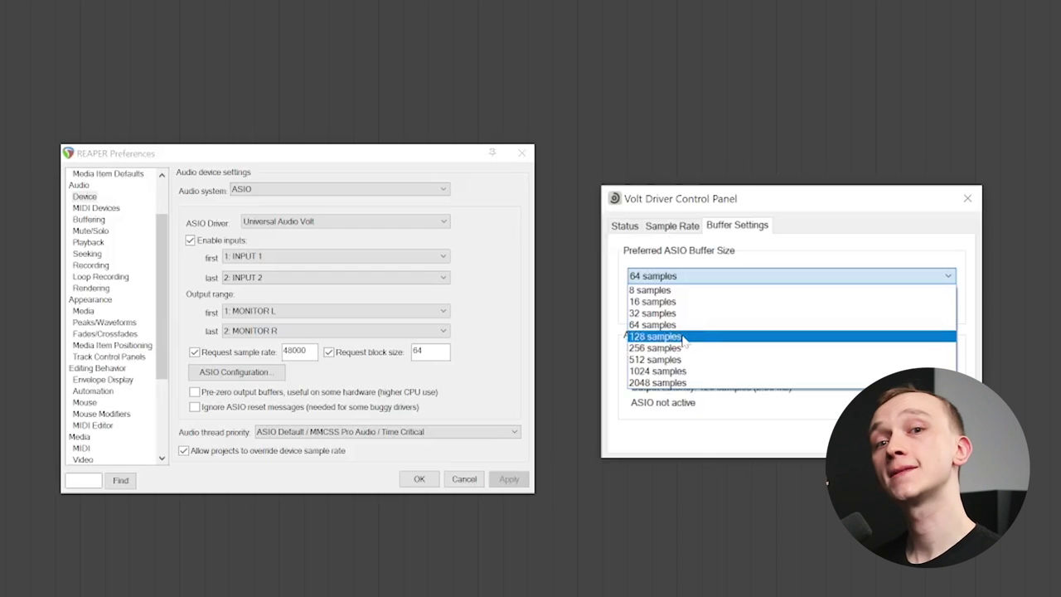
pyautogui.click(495, 386)
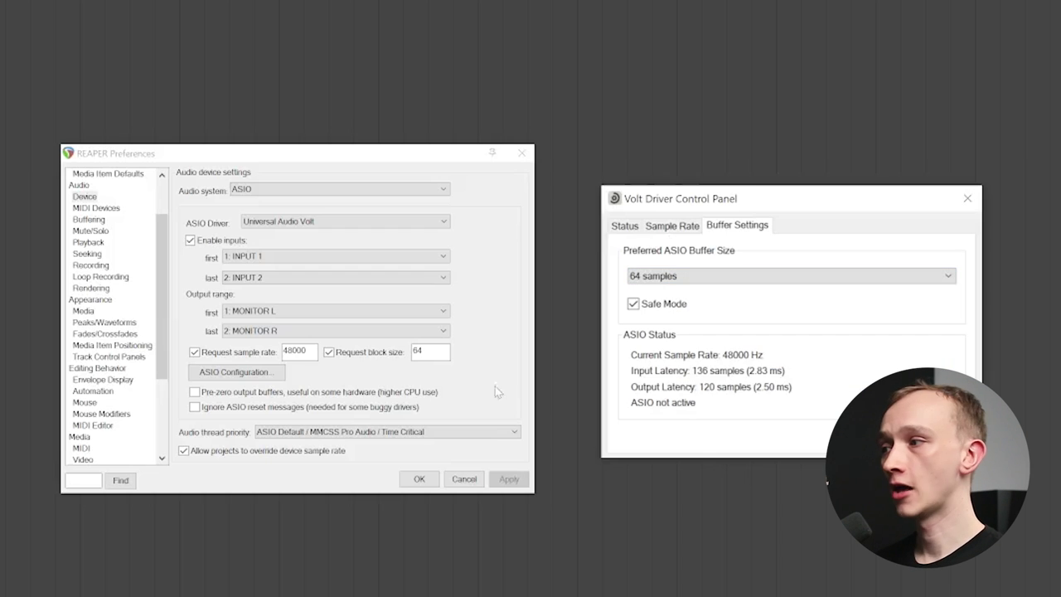
# - Apply the audio device settings and close the preferences
pyautogui.click(509, 484)
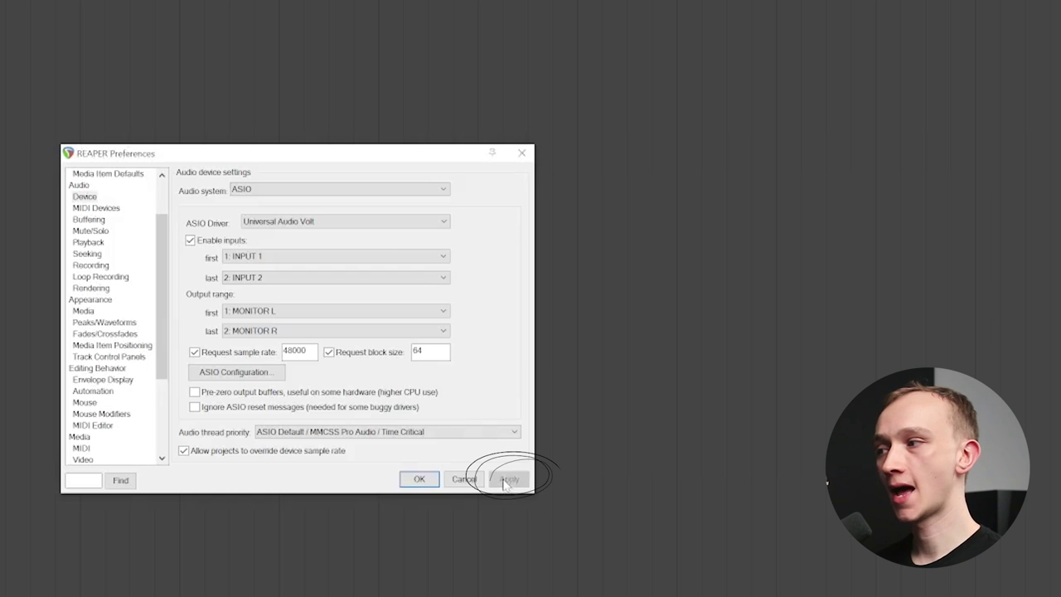
pyautogui.click(416, 480)
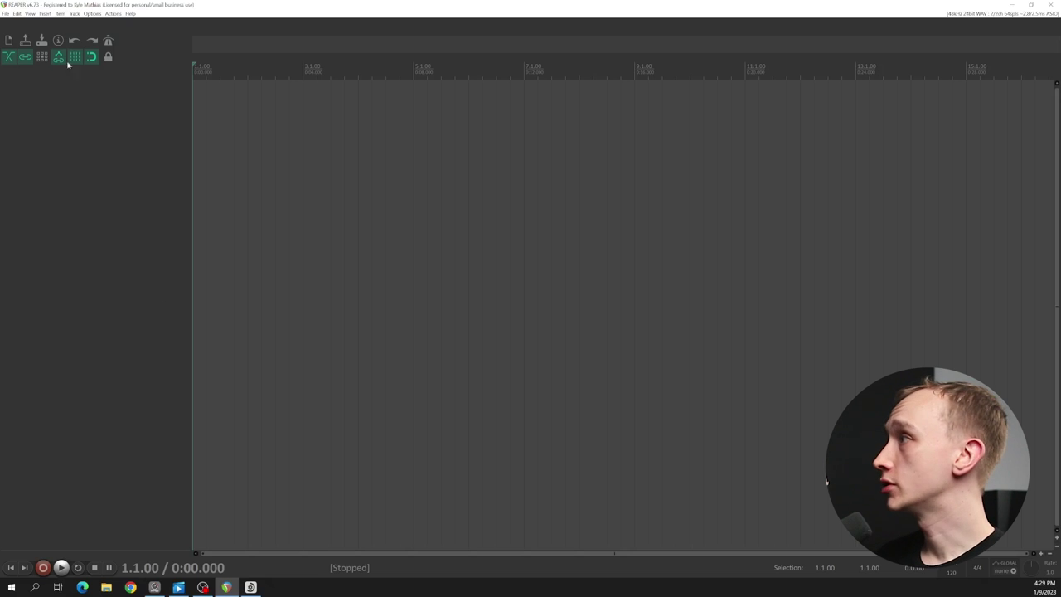
# - Save the project as "DAW Setup Demo Session 1" in the DAW Setup Demo folder
pyautogui.click(5, 13)
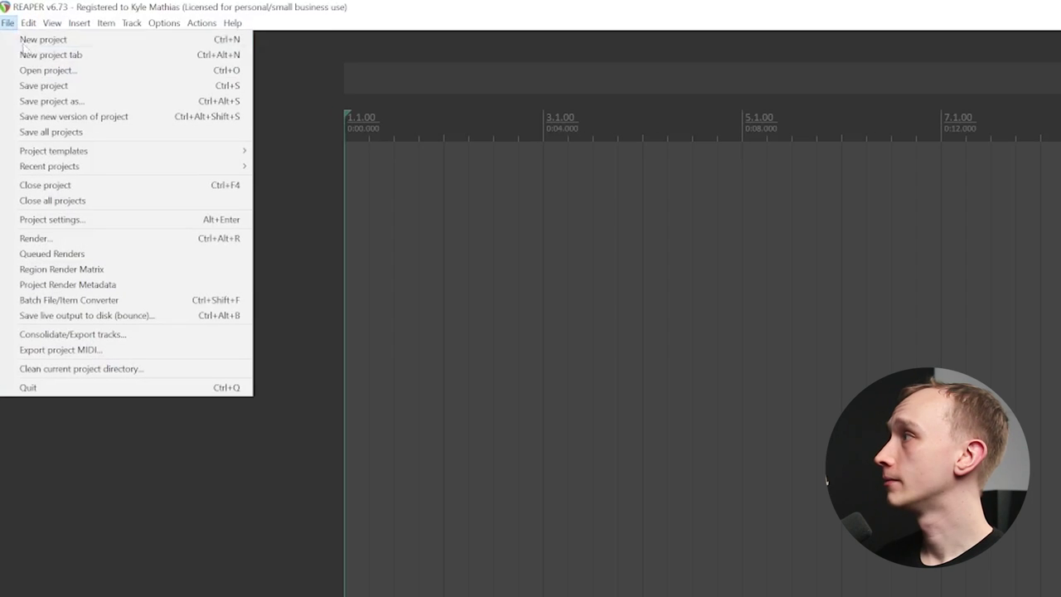
pyautogui.click(46, 101)
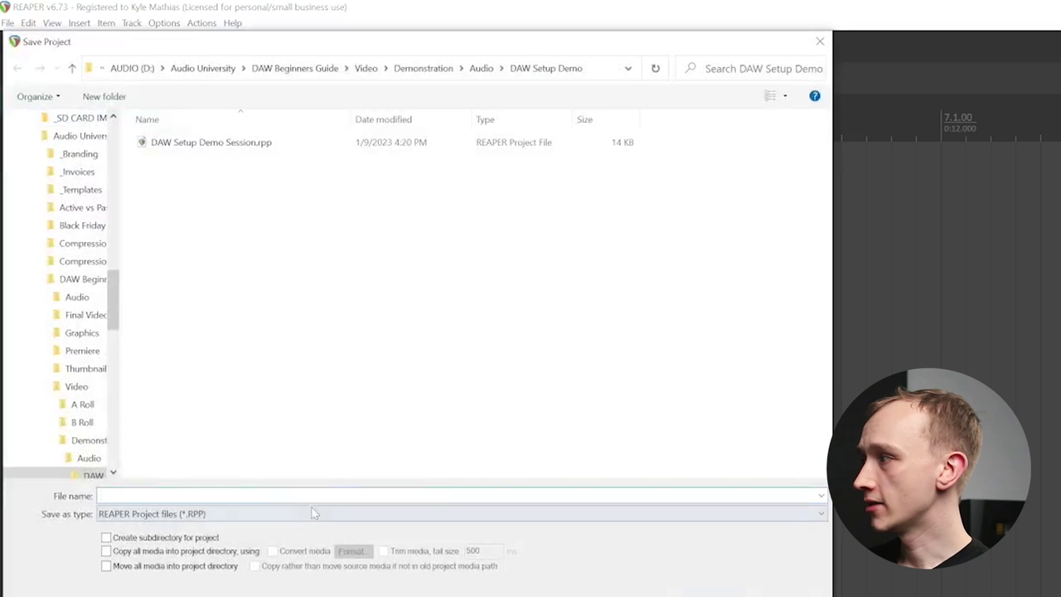
pyautogui.click(240, 144)
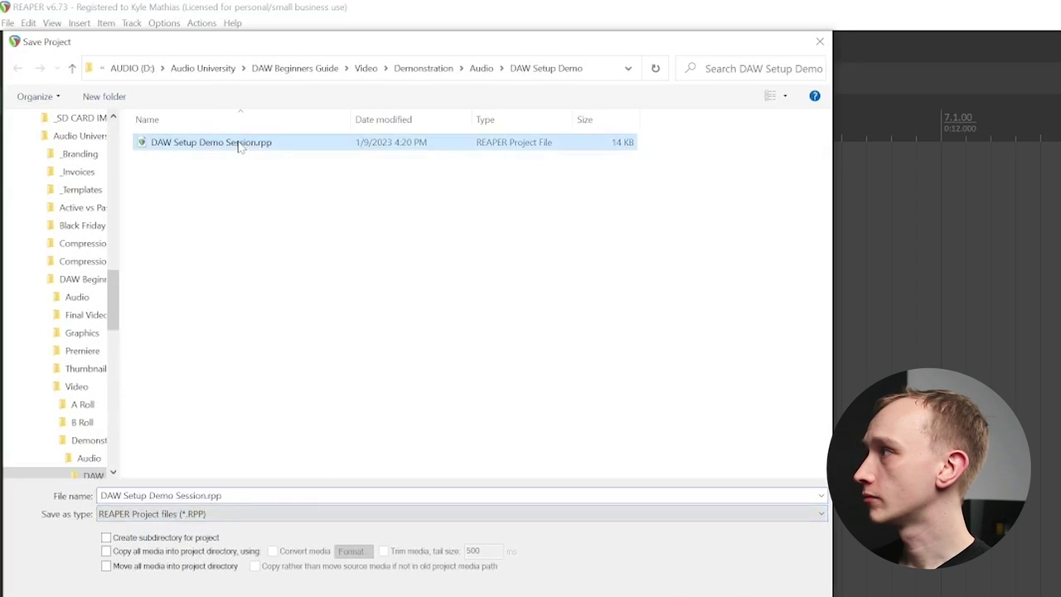
pyautogui.click(273, 494)
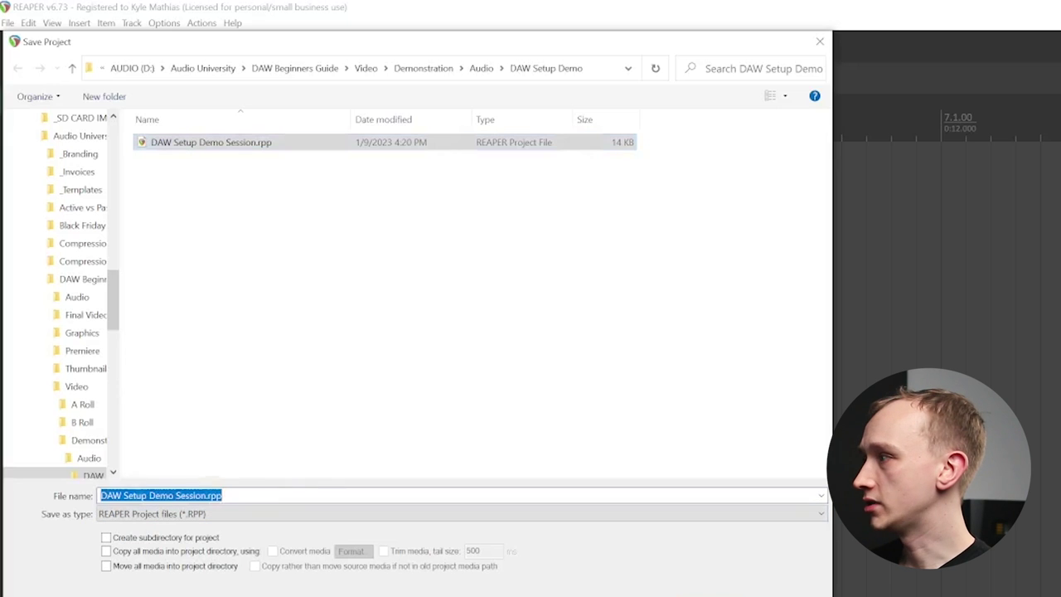
pyautogui.press('Right')
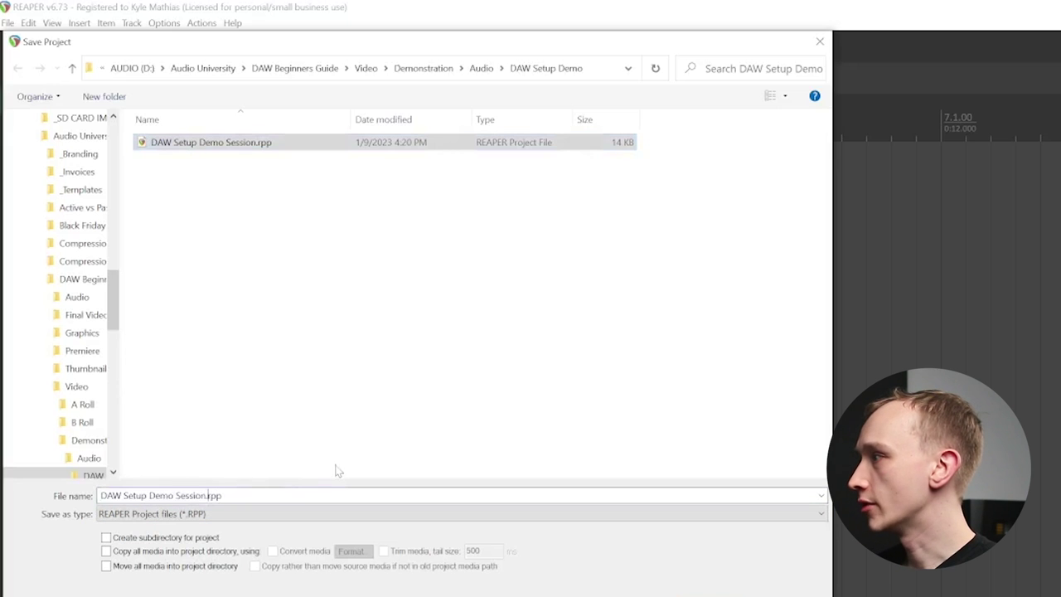
pyautogui.write('1')
pyautogui.press('Return')
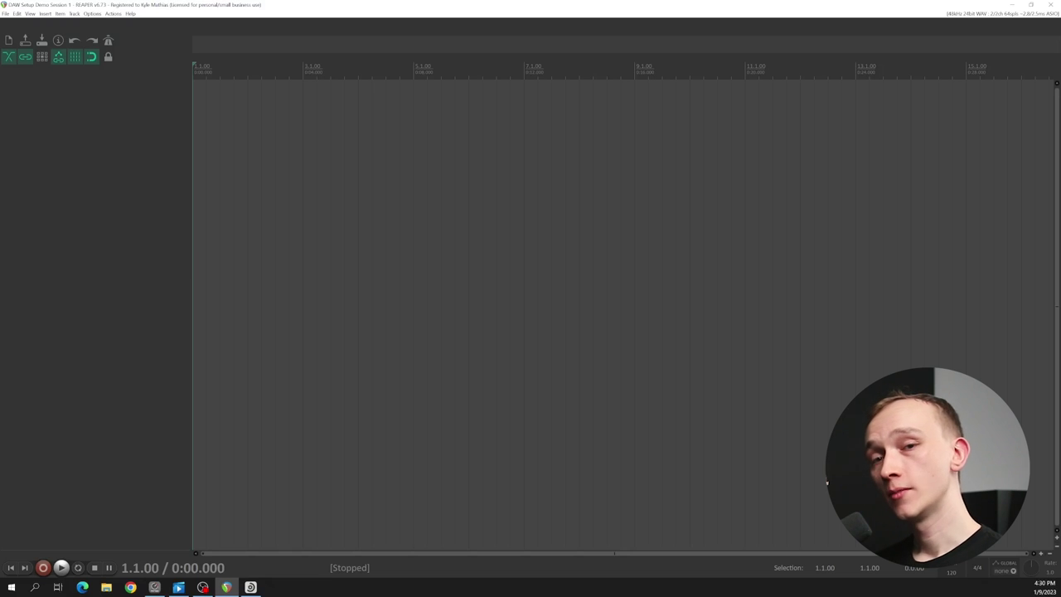
# - Insert a new track and name it "Acoustic Guitar"
pyautogui.click(74, 14)
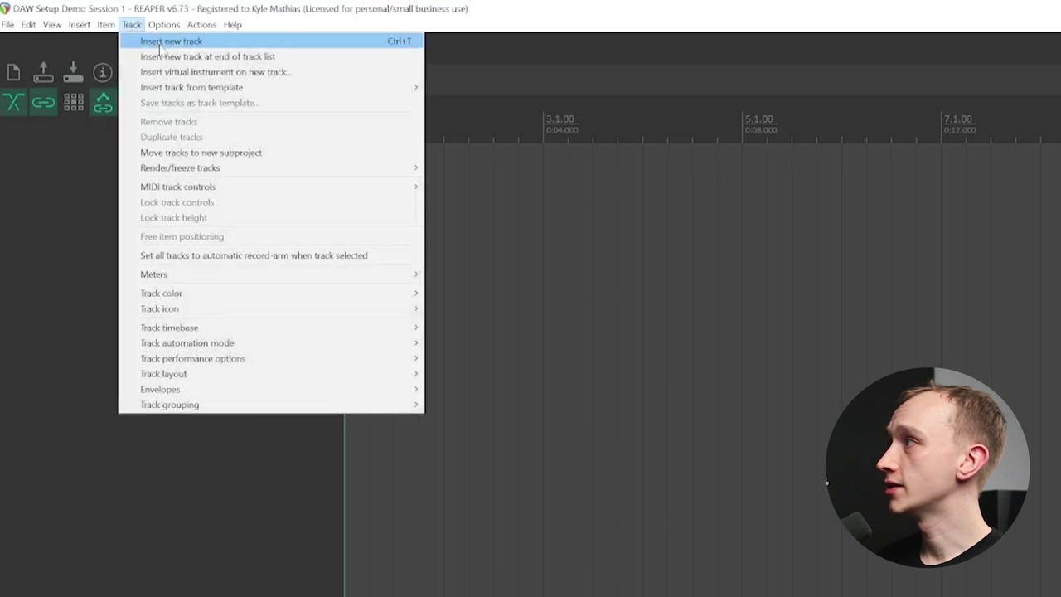
pyautogui.click(156, 42)
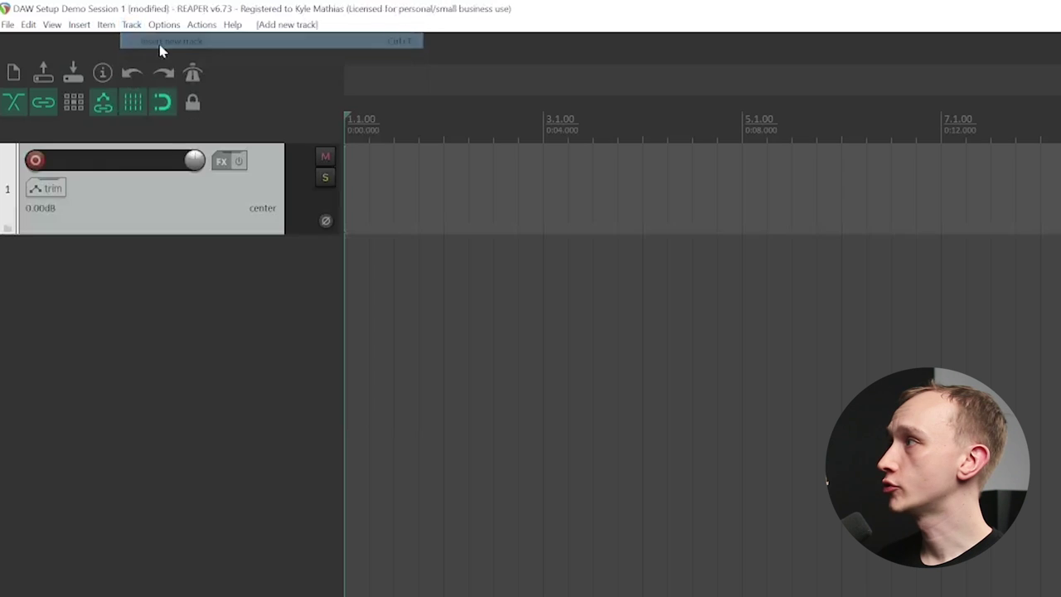
pyautogui.doubleClick(116, 160)
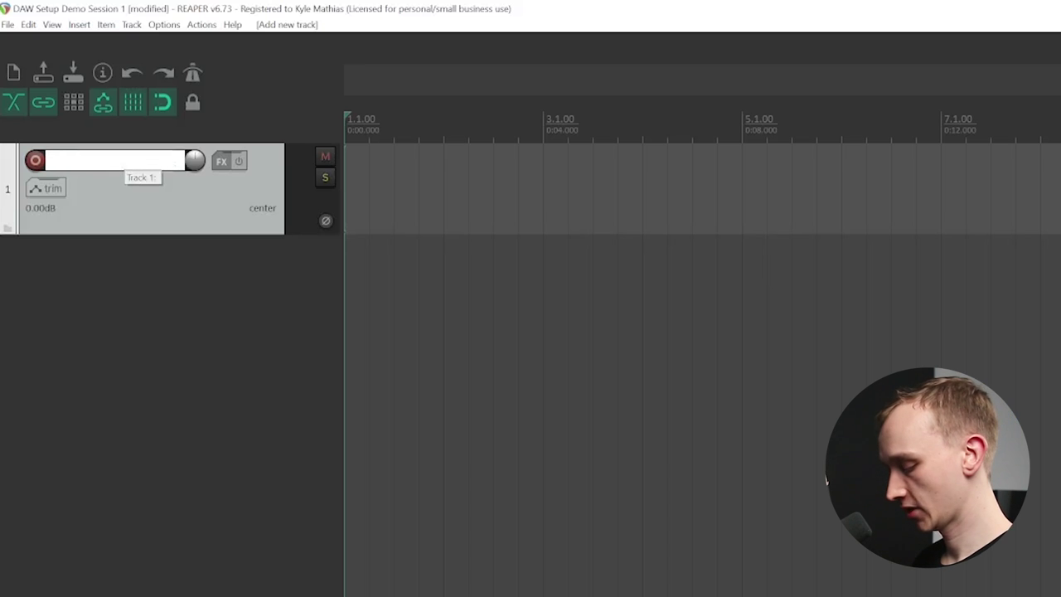
pyautogui.write('Acoustic Guitar')
pyautogui.press('Return')
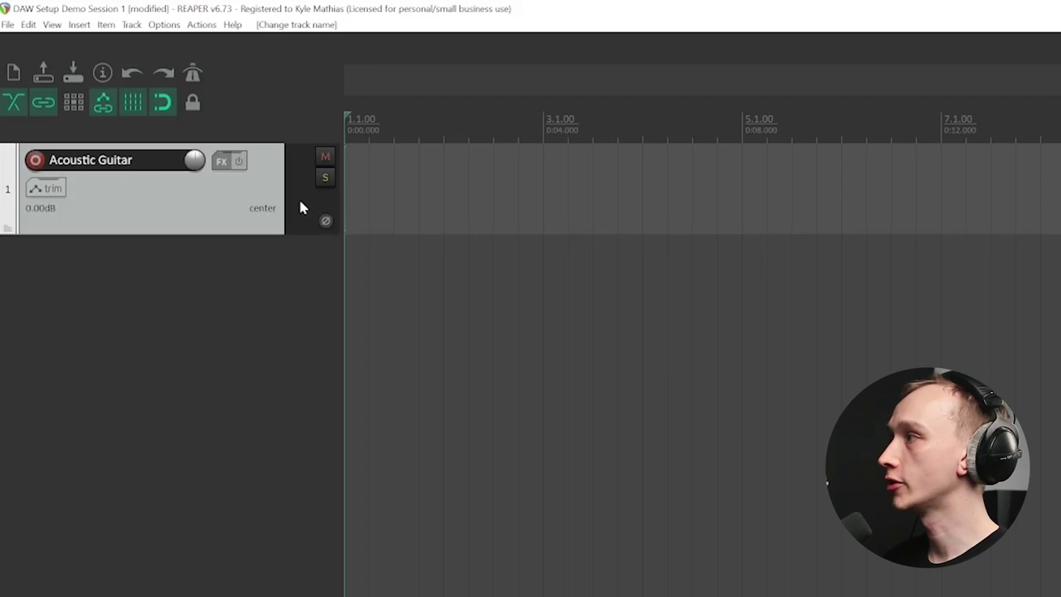
# - Arm the Acoustic Guitar track for recording with mono INPUT 1 as its source, and increase the track height to enlarge its level meter
pyautogui.click(294, 202)
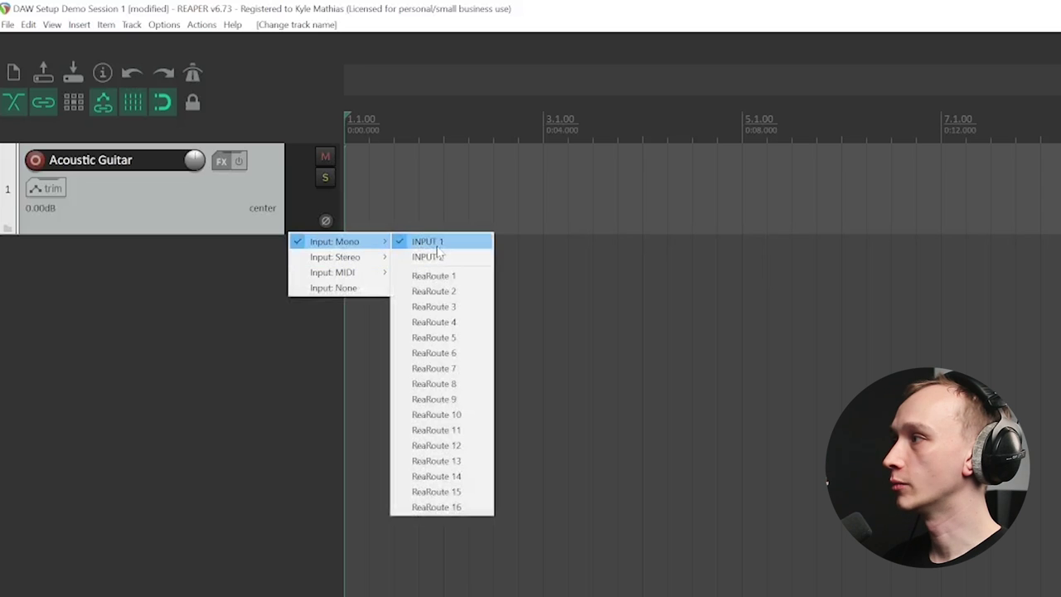
pyautogui.click(427, 241)
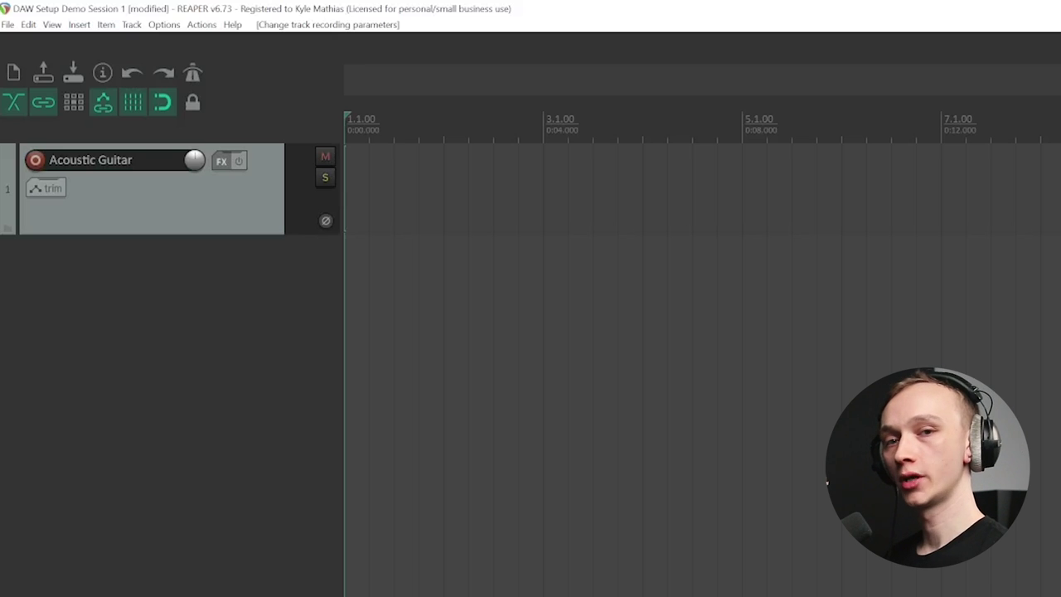
pyautogui.click(36, 162)
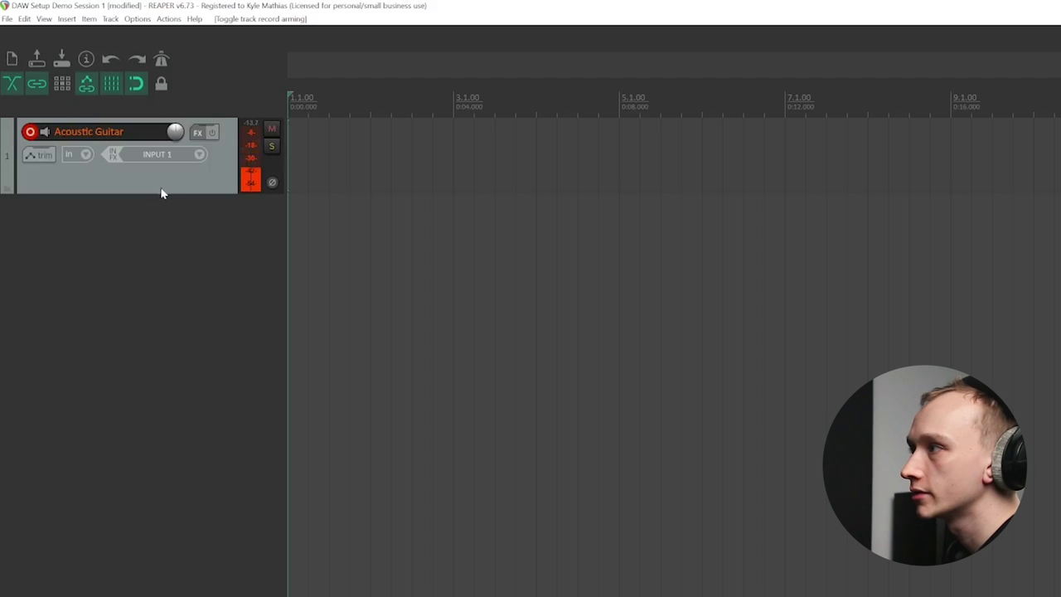
pyautogui.moveTo(161, 193); pyautogui.dragTo(173, 488)
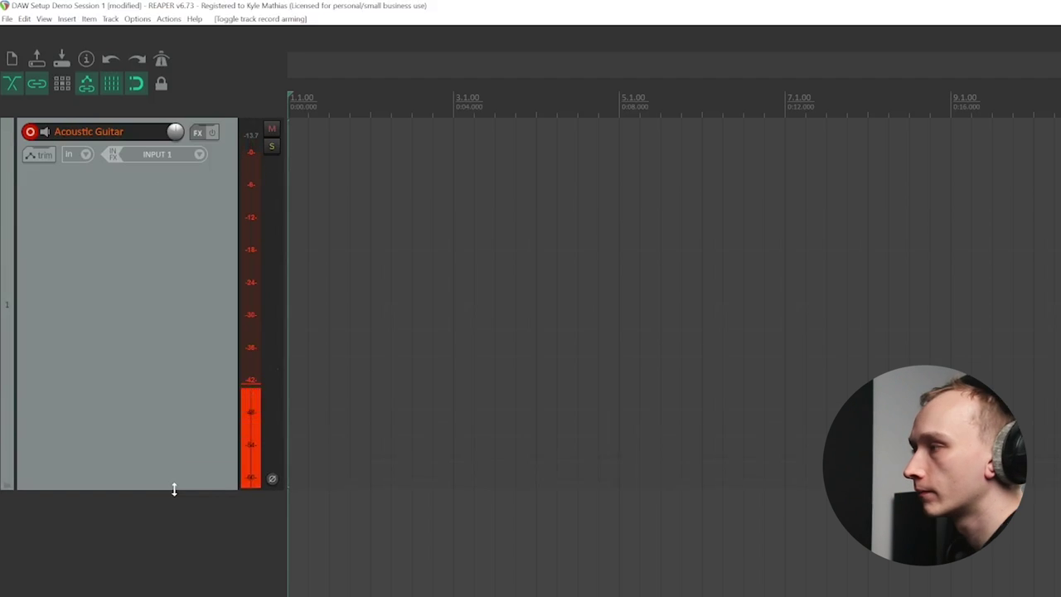
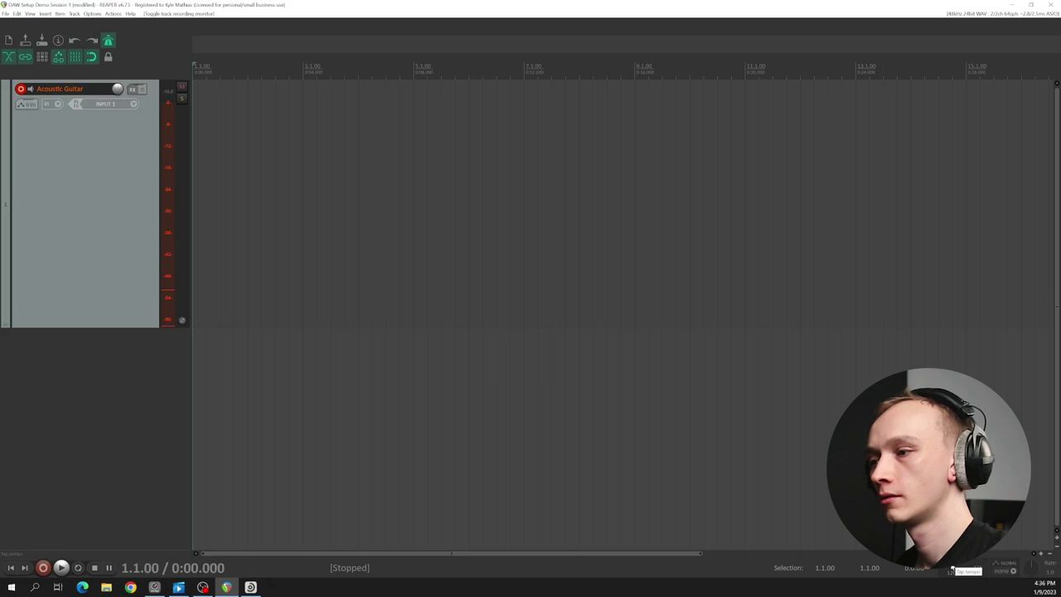
# - Set the project tempo to about 88 BPM by tapping the beat
pyautogui.click(952, 569)
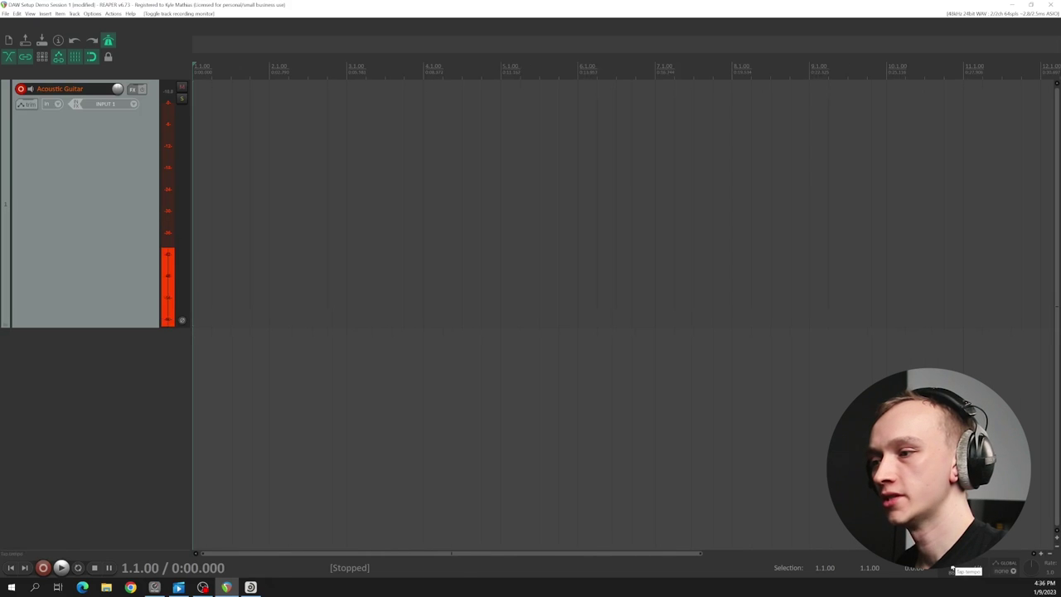
pyautogui.click(952, 569)
pyautogui.click(953, 569)
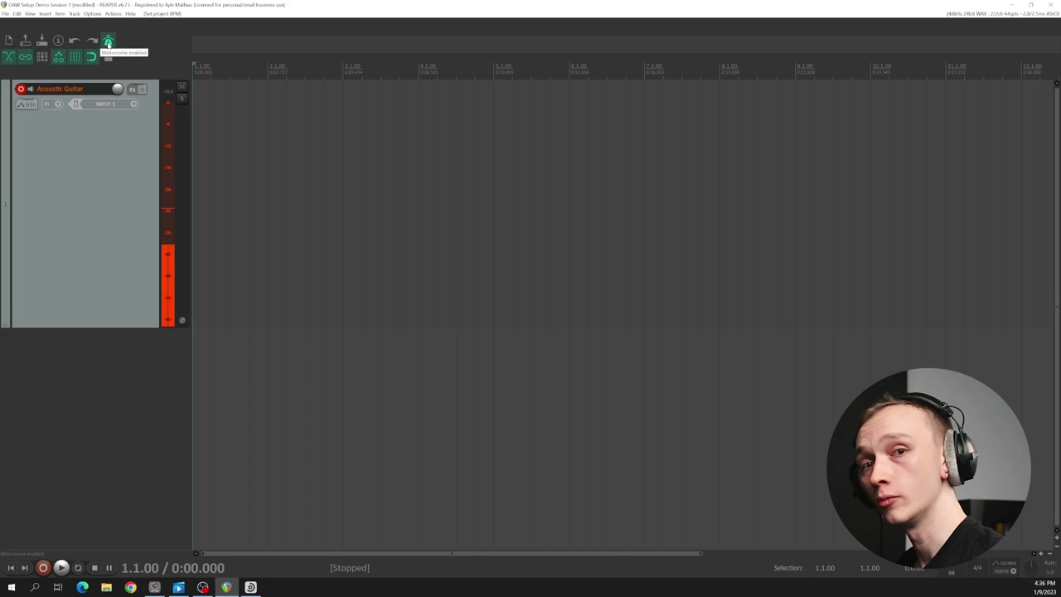
# - Record a guitar take about nine bars long on the Acoustic Guitar track, and disarm the track once recording is stopped
pyautogui.click(43, 566)
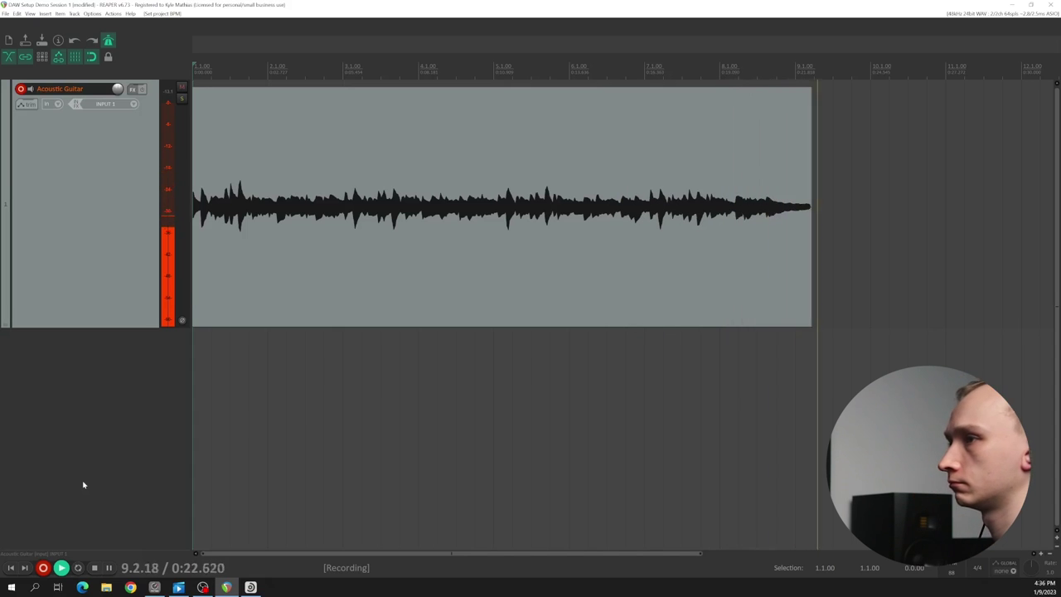
pyautogui.press('space')
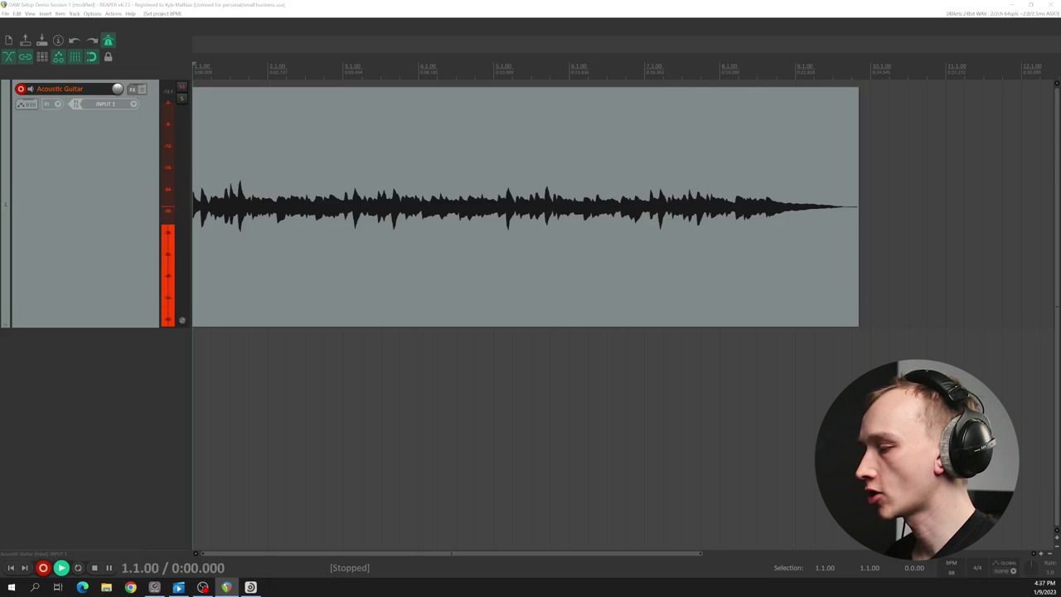
pyautogui.click(19, 90)
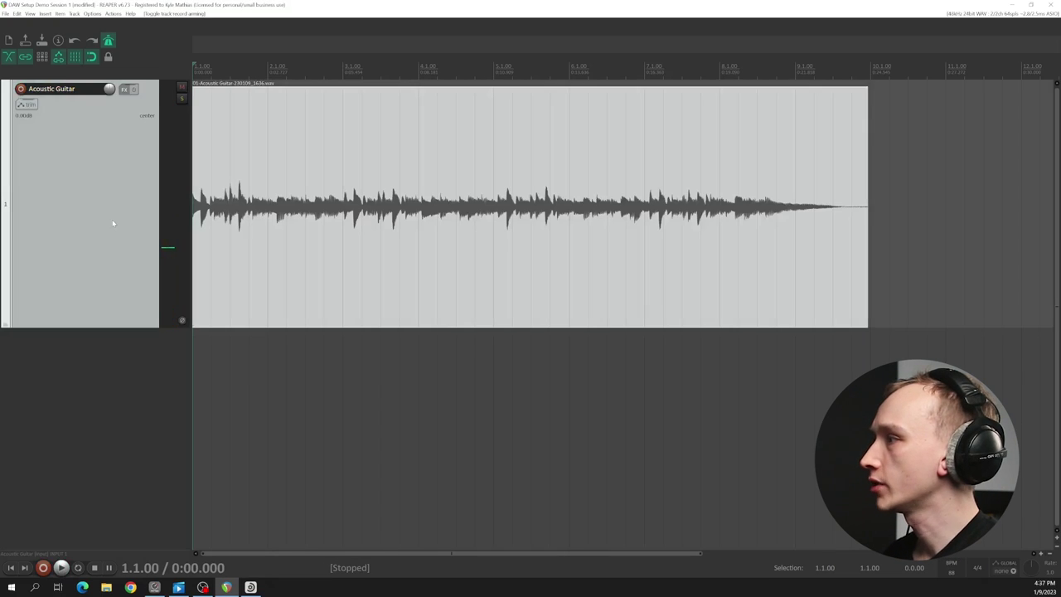
# - Play back the recorded acoustic guitar take, and delete it from the track
pyautogui.press('space')
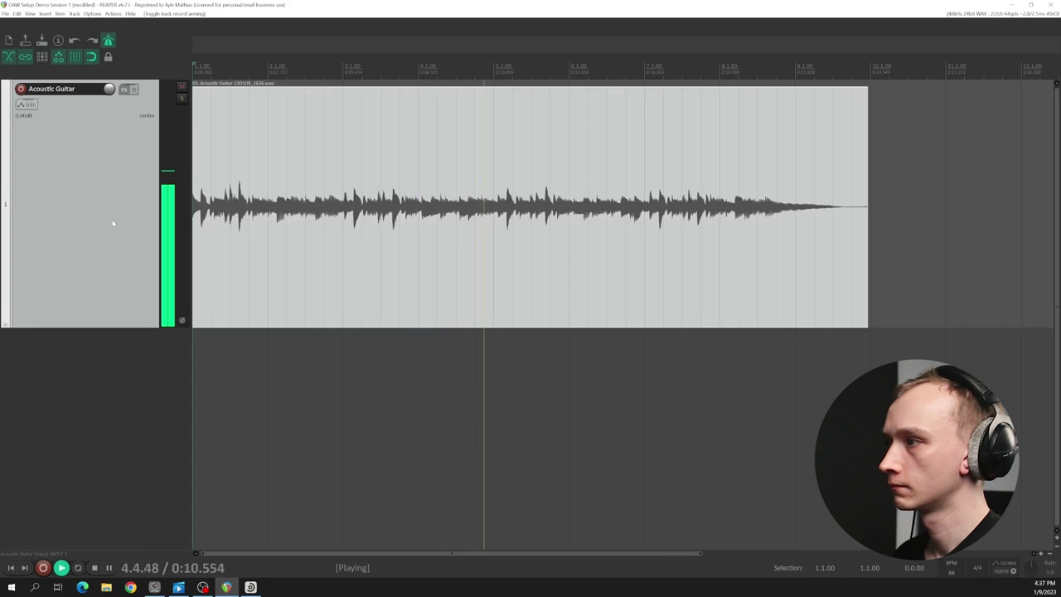
pyautogui.press('space')
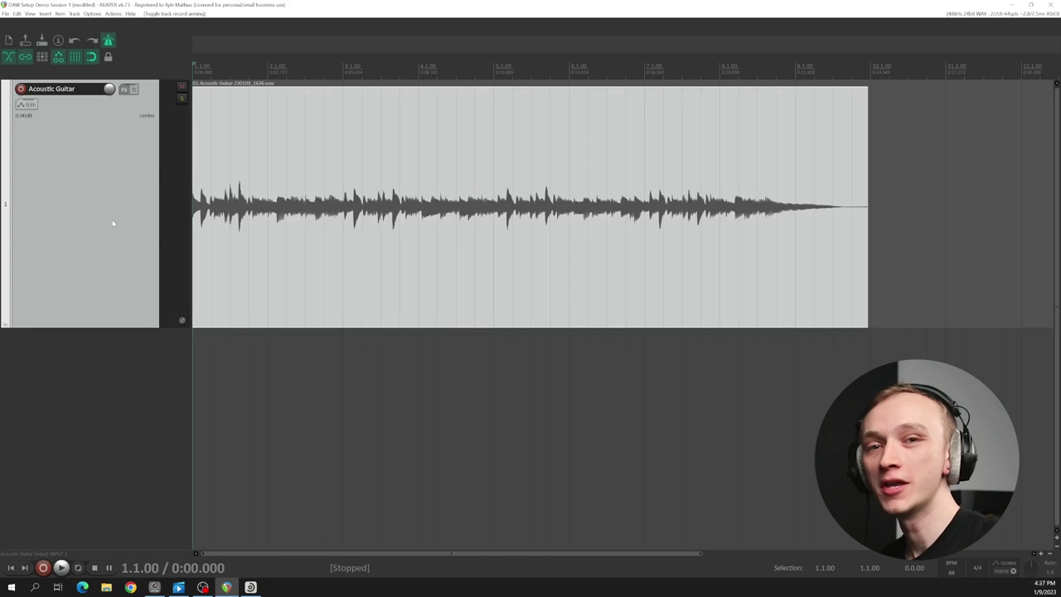
pyautogui.click(233, 317)
pyautogui.press('Delete')
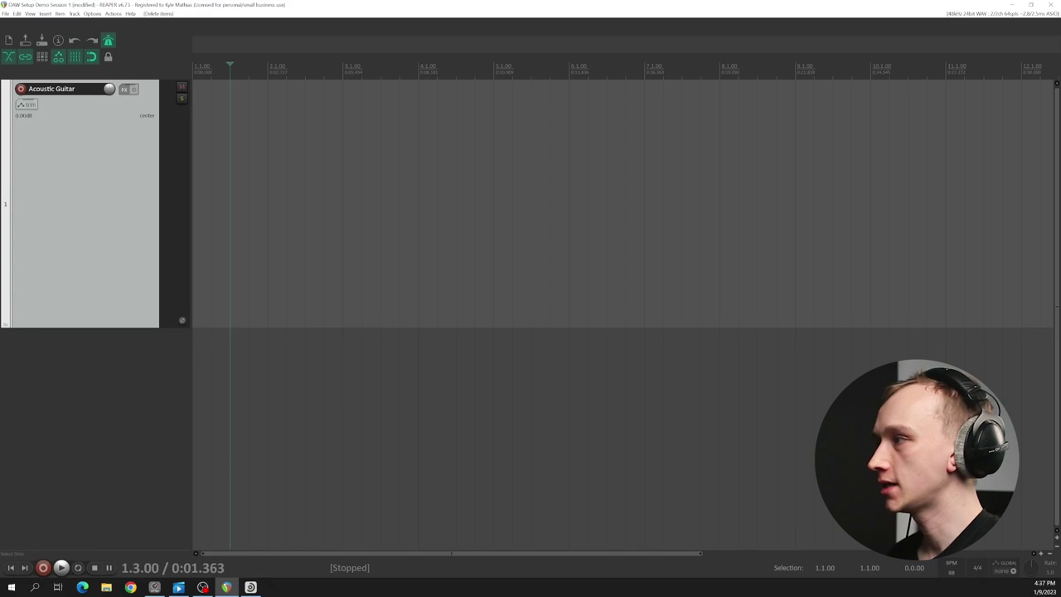
# - Re-arm the Acoustic Guitar track and start recording a new take from the beginning of the project
pyautogui.click(10, 568)
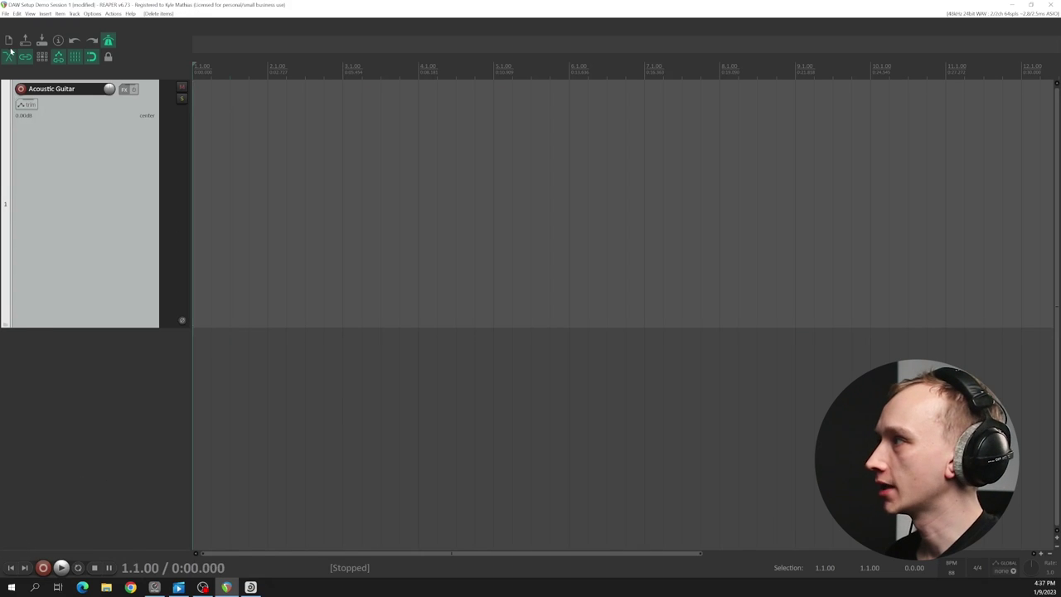
pyautogui.click(22, 88)
pyautogui.click(43, 568)
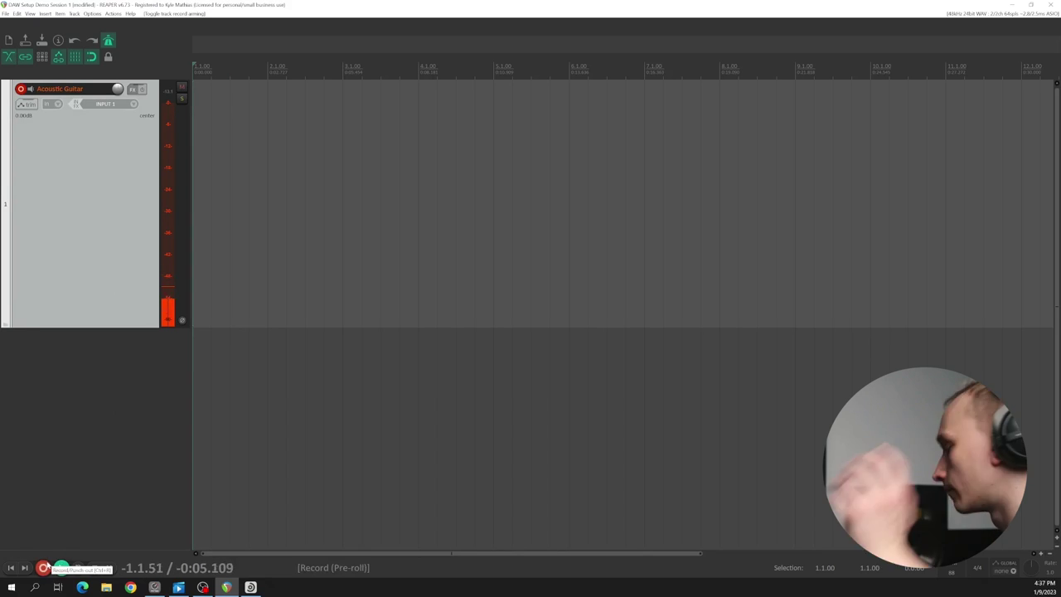
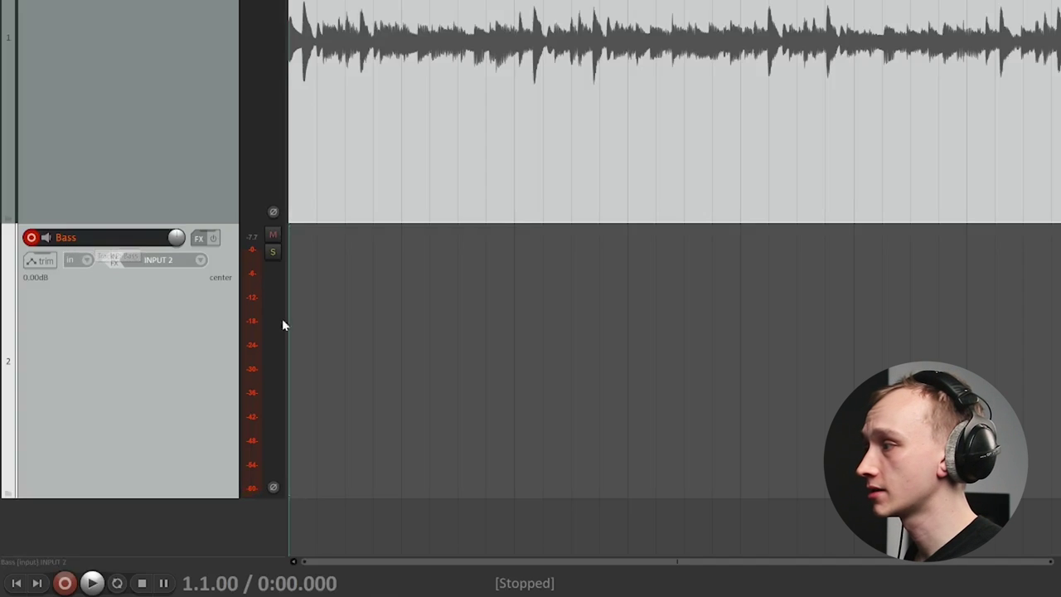
# - Set the Bass track's recording source to mono INPUT 2
pyautogui.click(254, 343)
pyautogui.moveTo(289, 514)
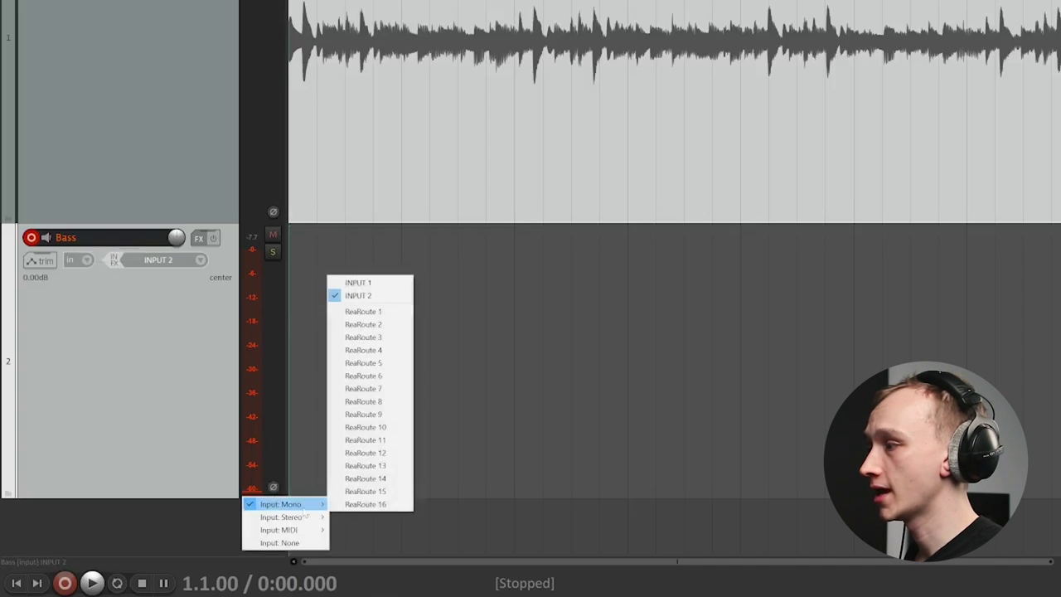
pyautogui.click(358, 295)
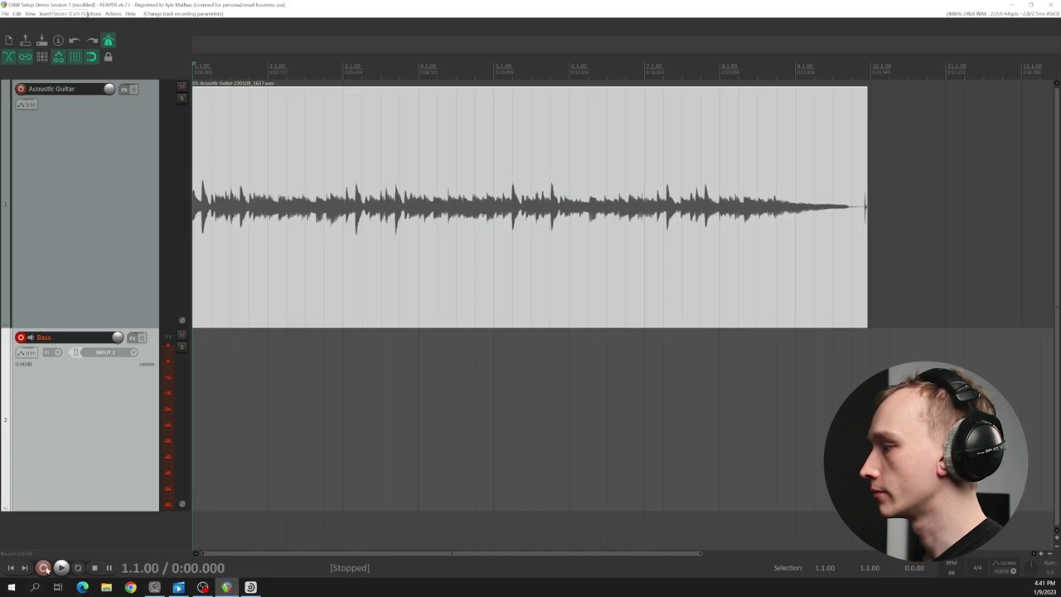
# - Record a bass take about nine bars long on the Bass track, and disarm the track once recording is stopped
pyautogui.click(60, 580)
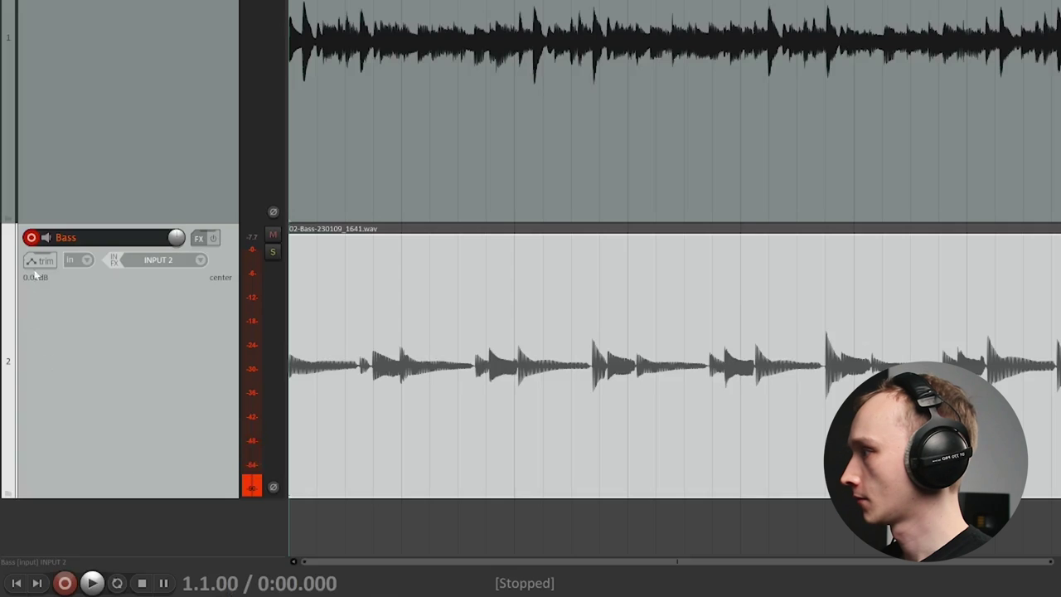
pyautogui.press('space')
pyautogui.click(39, 237)
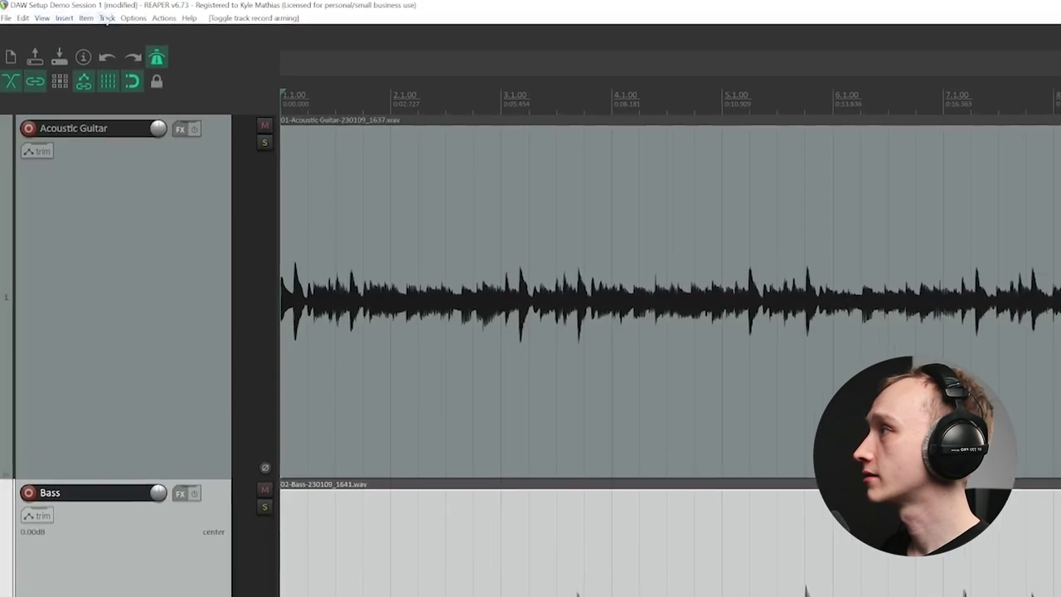
# - Check in the MIDI device preferences whether the MPK mini 3 is enabled as a MIDI input
pyautogui.click(92, 13)
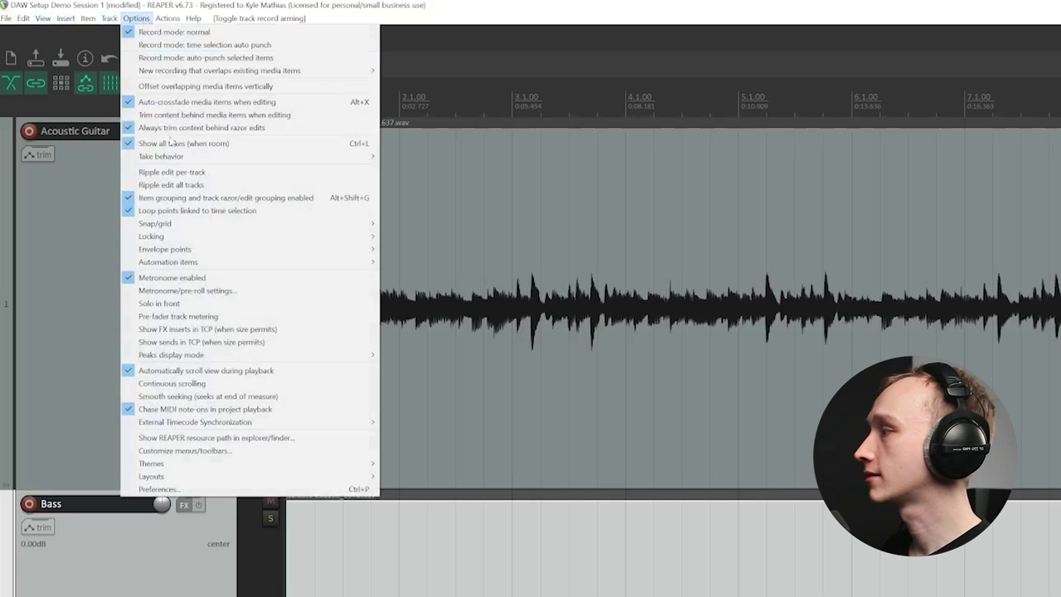
pyautogui.click(158, 488)
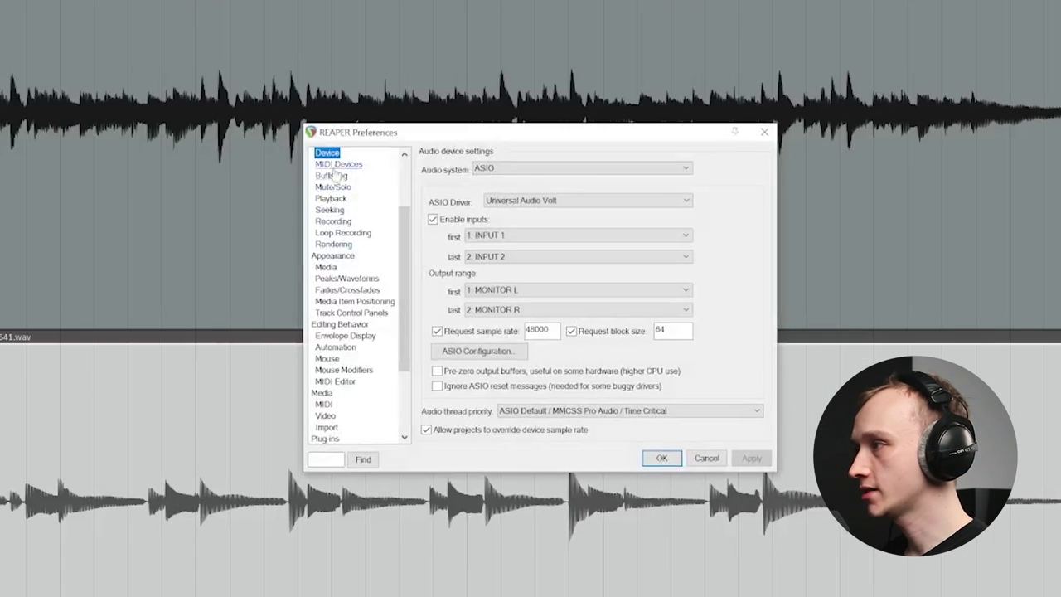
pyautogui.click(338, 165)
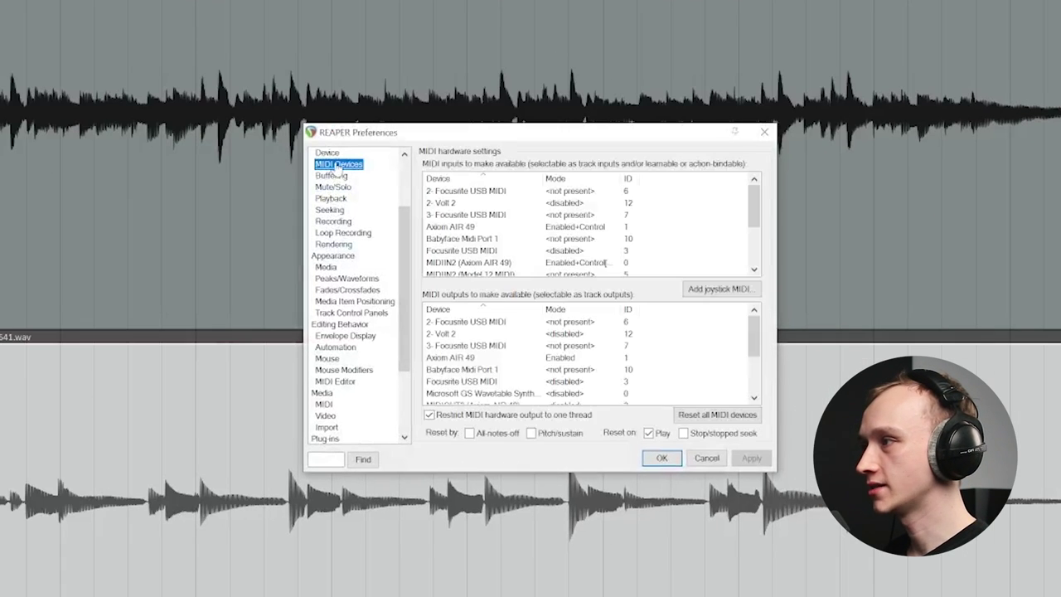
pyautogui.scroll(-2, 466, 236)
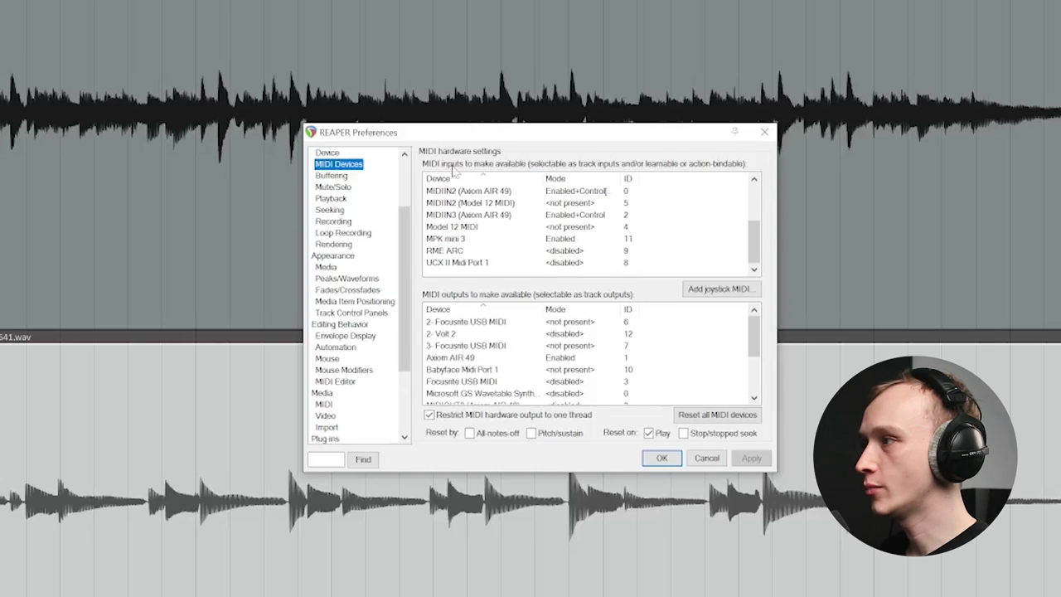
pyautogui.click(465, 239)
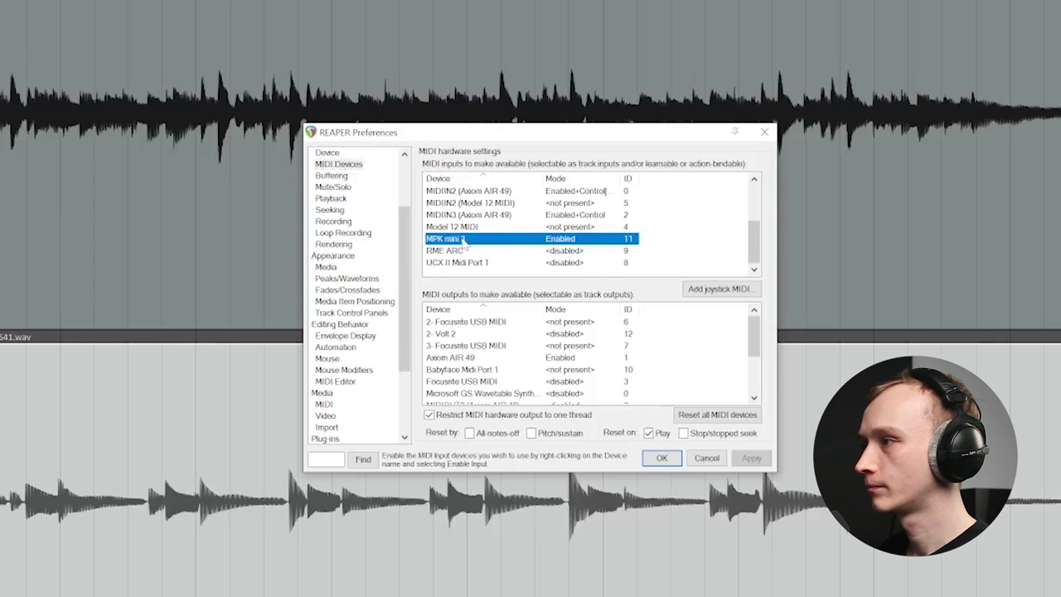
pyautogui.rightClick(550, 243)
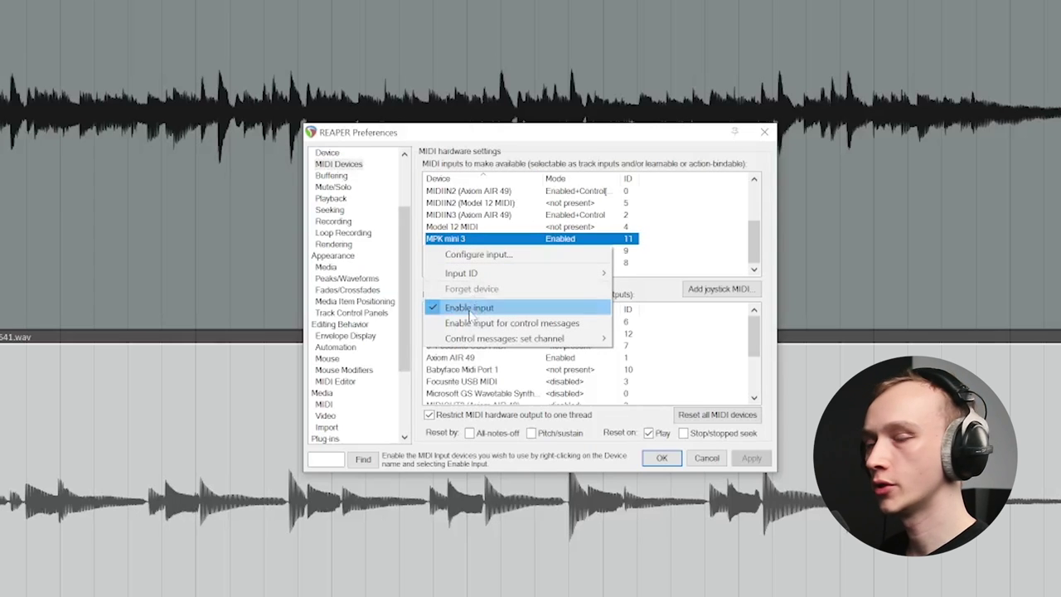
pyautogui.click(660, 291)
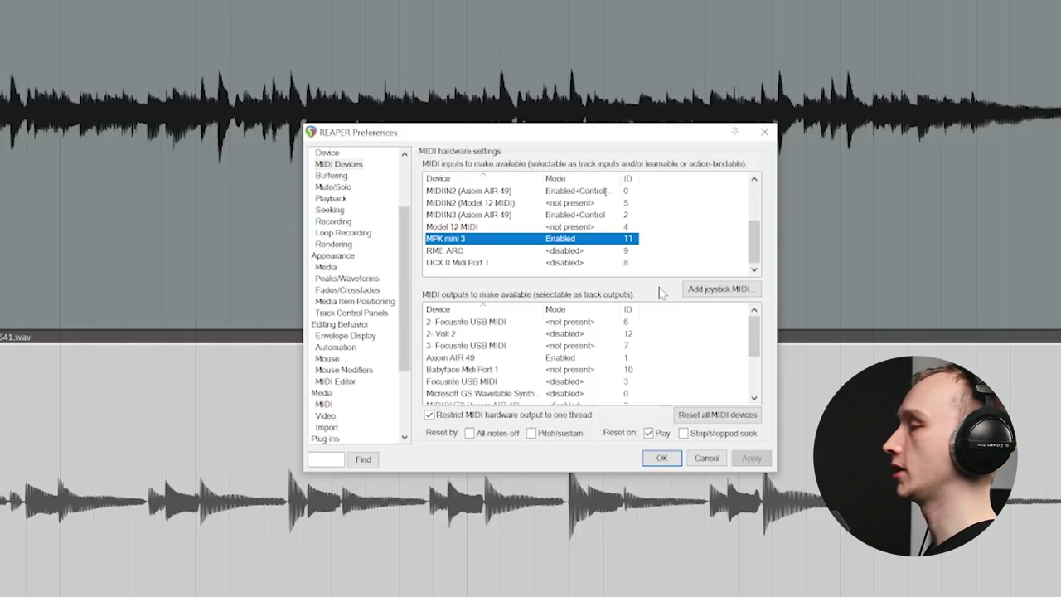
# - Check whether the MPK mini 3 is also enabled as a MIDI output, and close the preferences
pyautogui.scroll(-2, 540, 377)
pyautogui.click(524, 371)
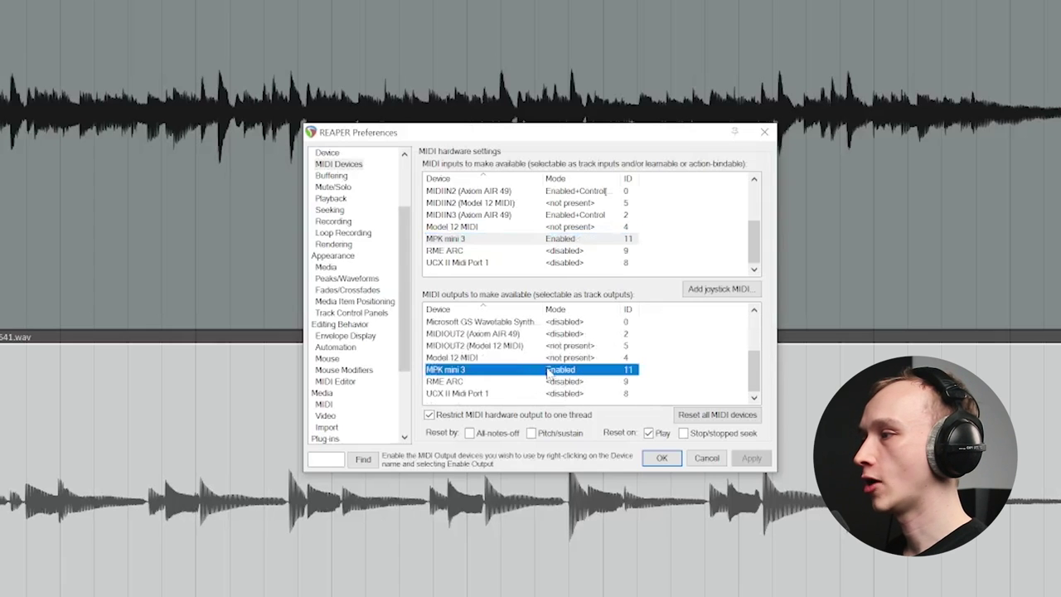
pyautogui.rightClick(549, 371)
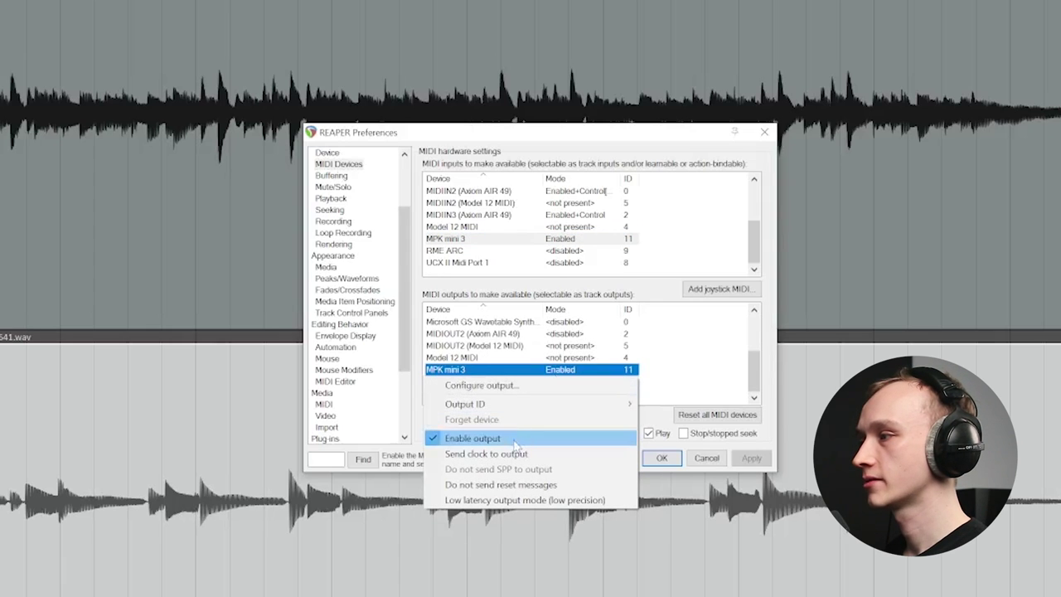
pyautogui.click(754, 454)
pyautogui.click(662, 459)
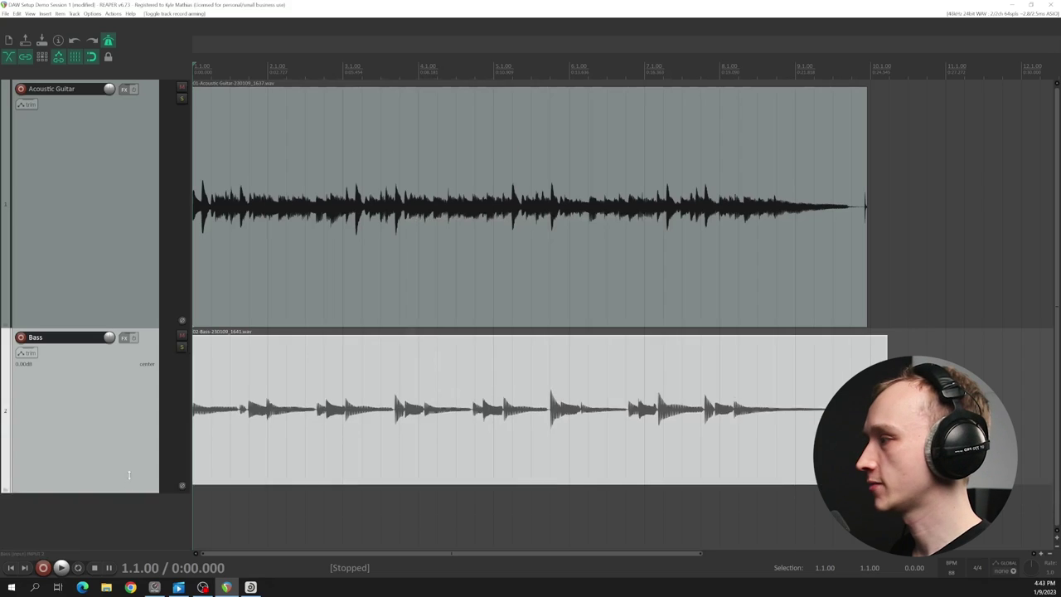
# - Shrink the existing tracks' height, and add a third track named "Keyboard" below Bass
pyautogui.moveTo(130, 492); pyautogui.dragTo(131, 372)
pyautogui.doubleClick(97, 228)
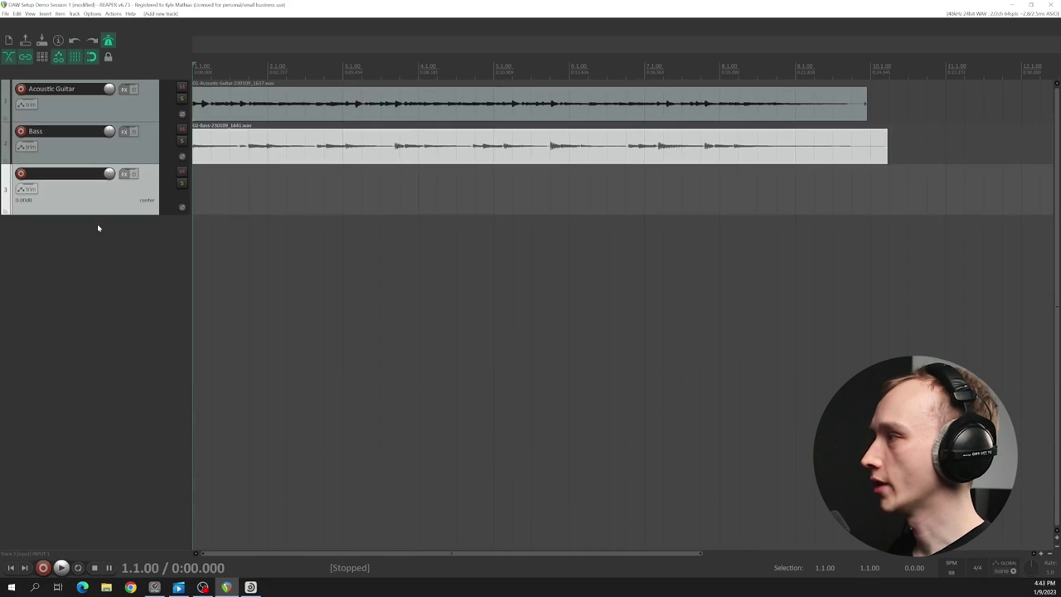
pyautogui.doubleClick(92, 182)
pyautogui.write('Keyboard')
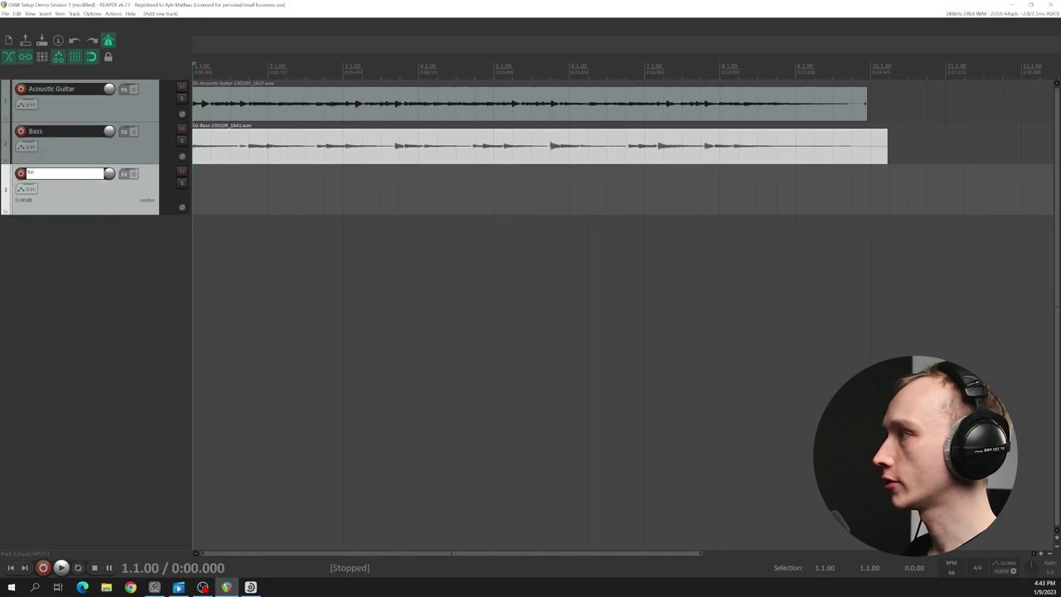
pyautogui.press('Return')
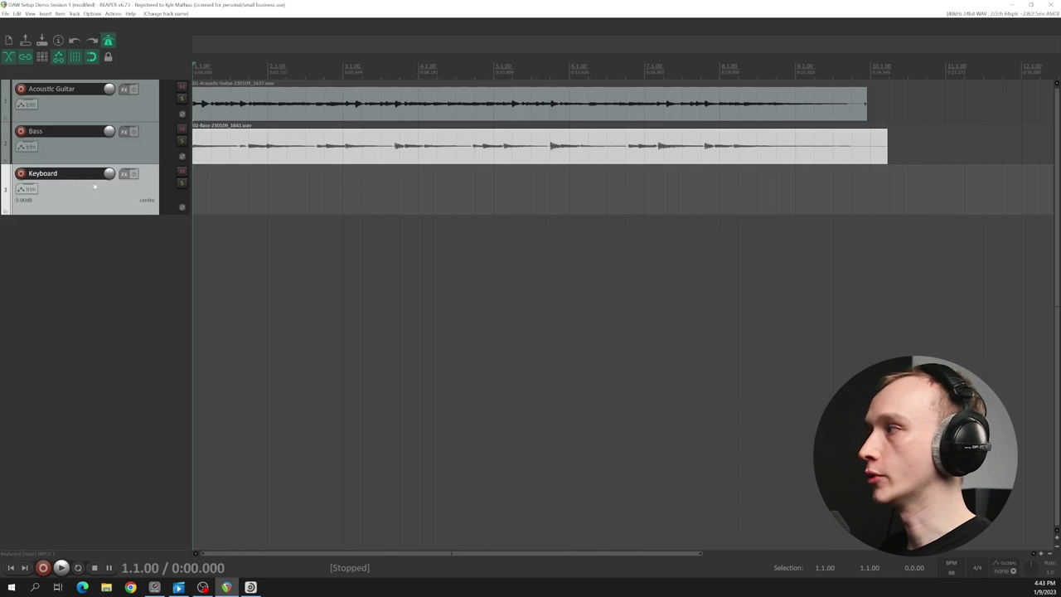
# - Set the Keyboard track's input to MIDI from the MPK mini 3 on all channels, and arm it for recording
pyautogui.click(159, 213)
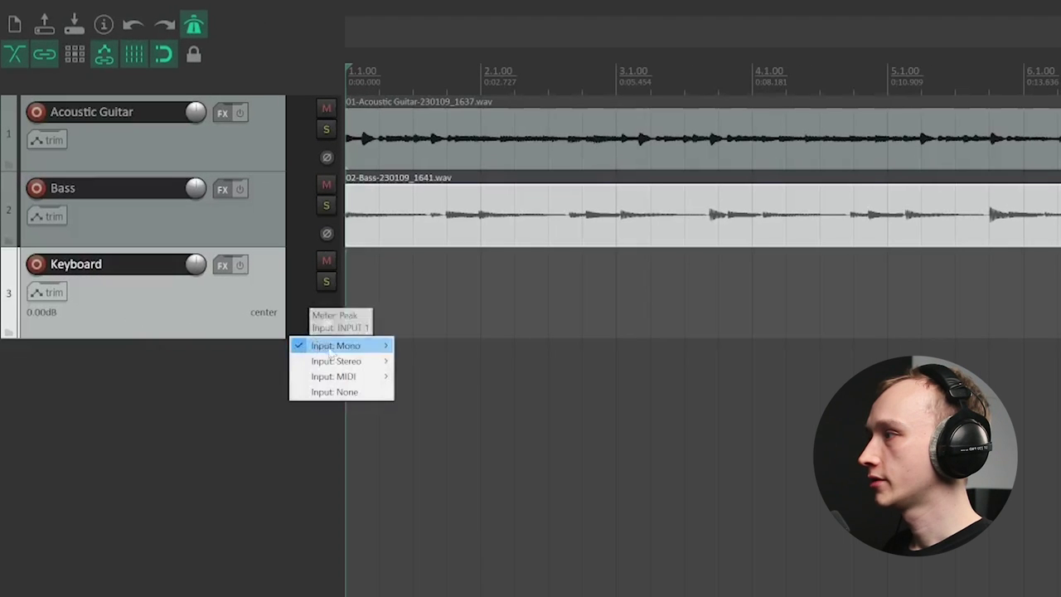
pyautogui.moveTo(350, 378)
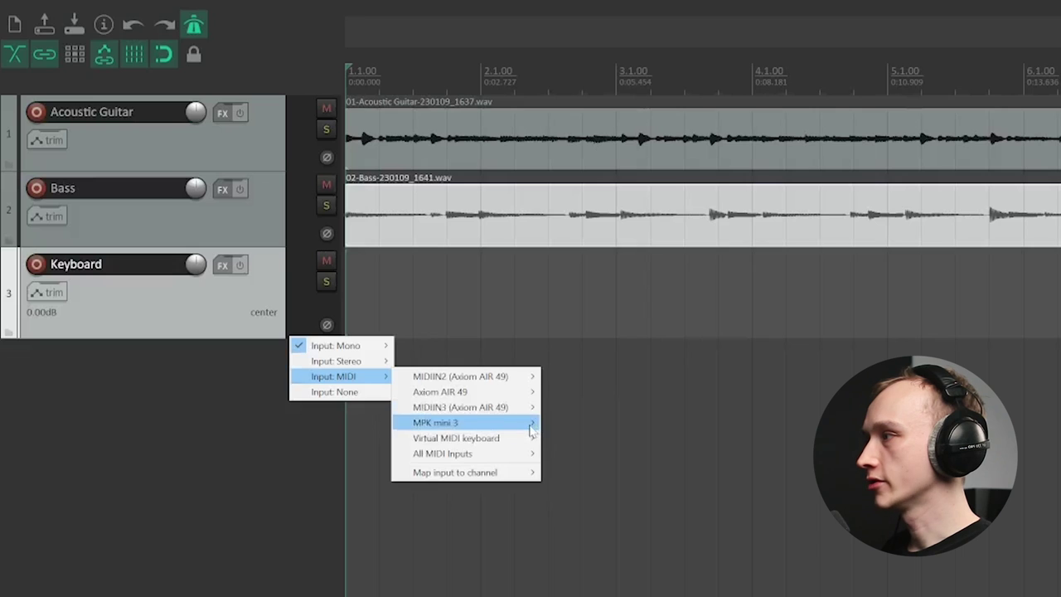
pyautogui.moveTo(534, 425)
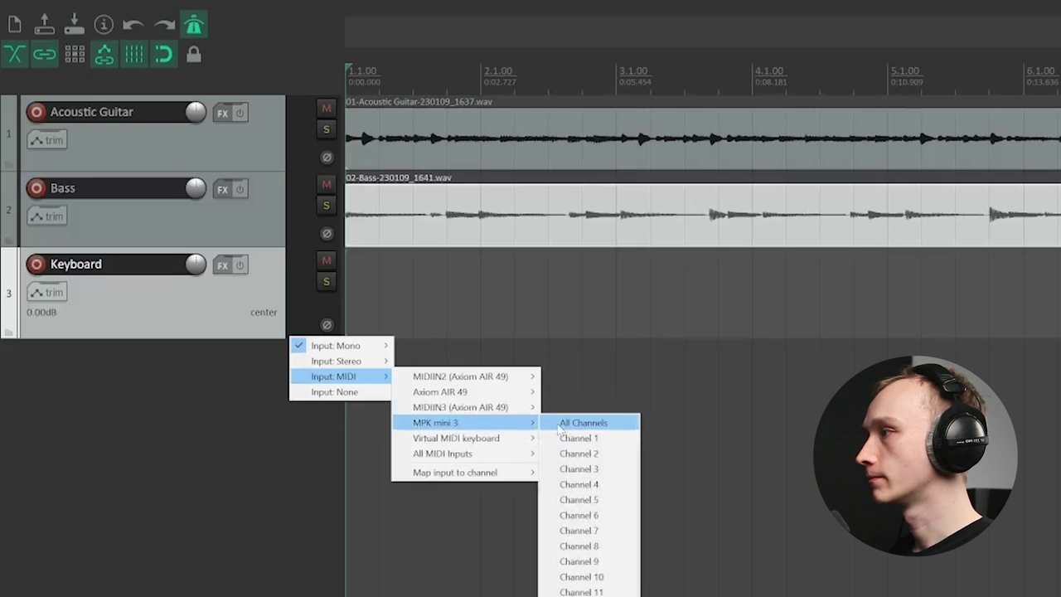
pyautogui.click(560, 422)
pyautogui.click(36, 264)
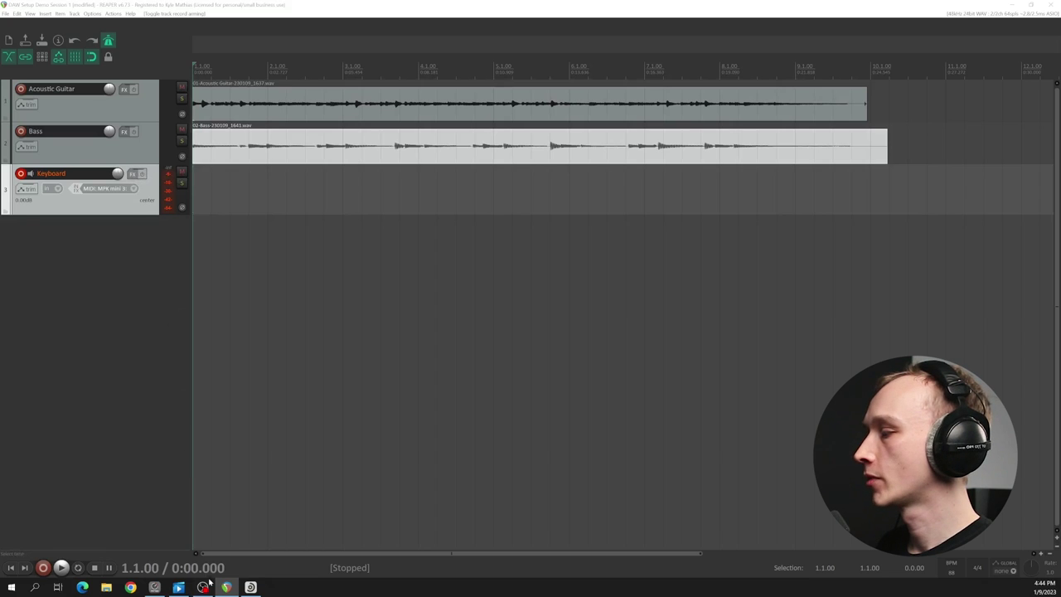
# - Add the Electric Grand 80 Stereo (Waves) instrument to the Keyboard track, and move its window below the tracks
pyautogui.hotkey('ctrl', 'm')
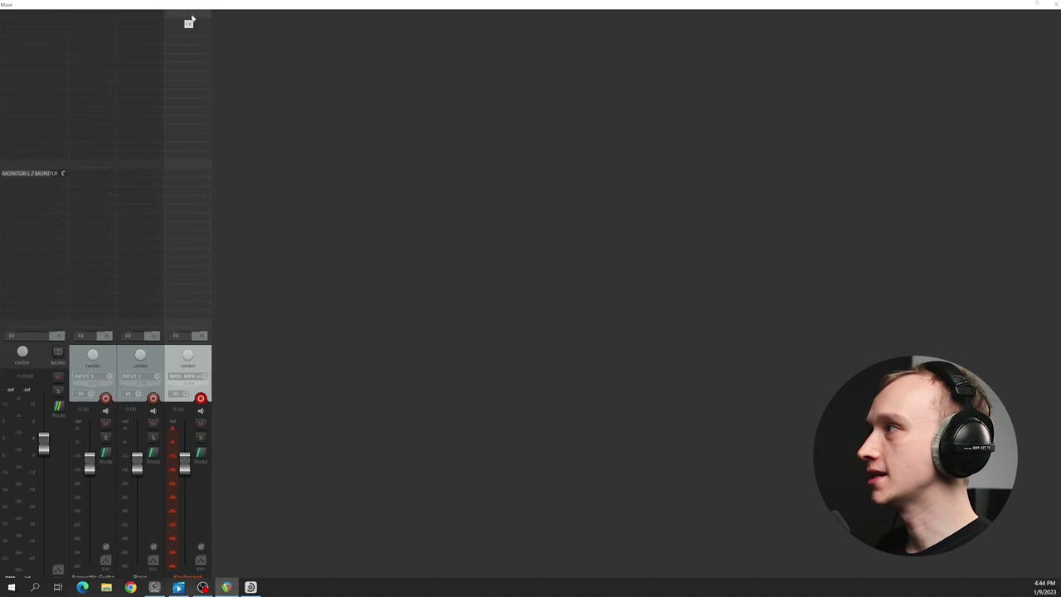
pyautogui.click(199, 20)
pyautogui.click(358, 239)
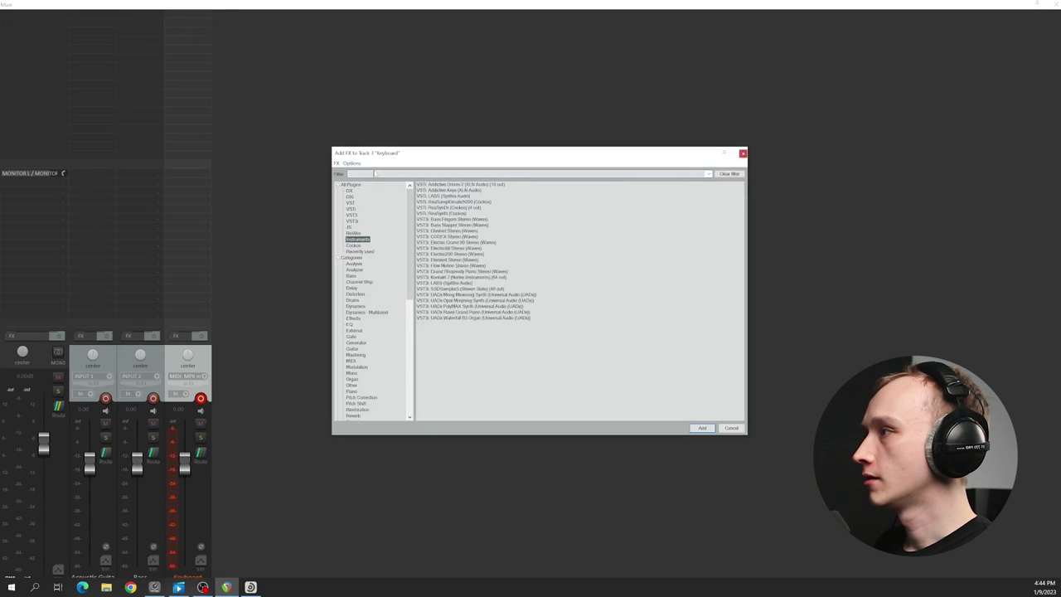
pyautogui.click(452, 242)
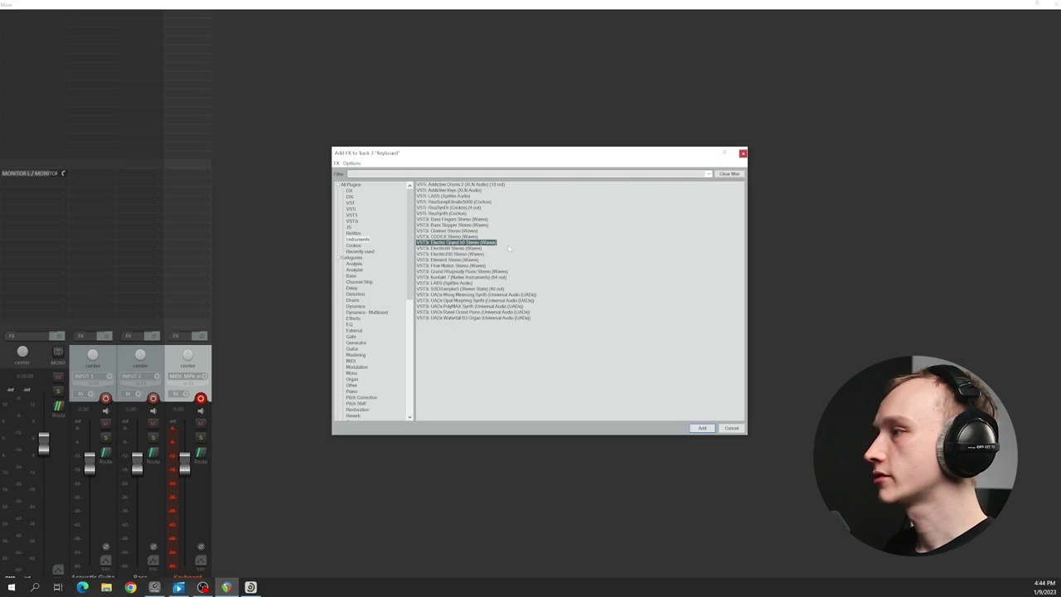
pyautogui.press('Return')
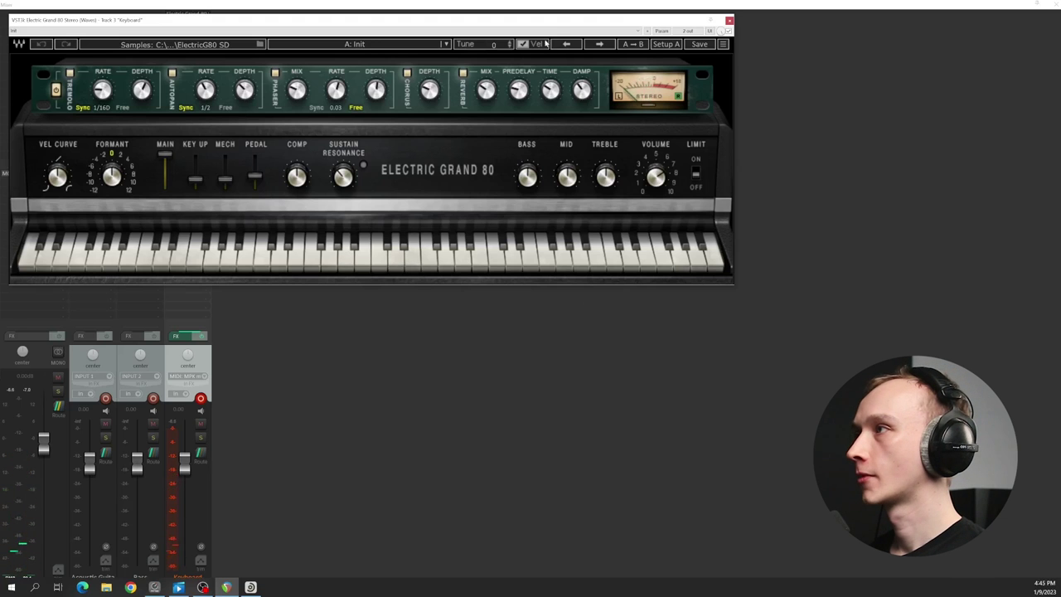
pyautogui.moveTo(545, 23); pyautogui.dragTo(807, 259)
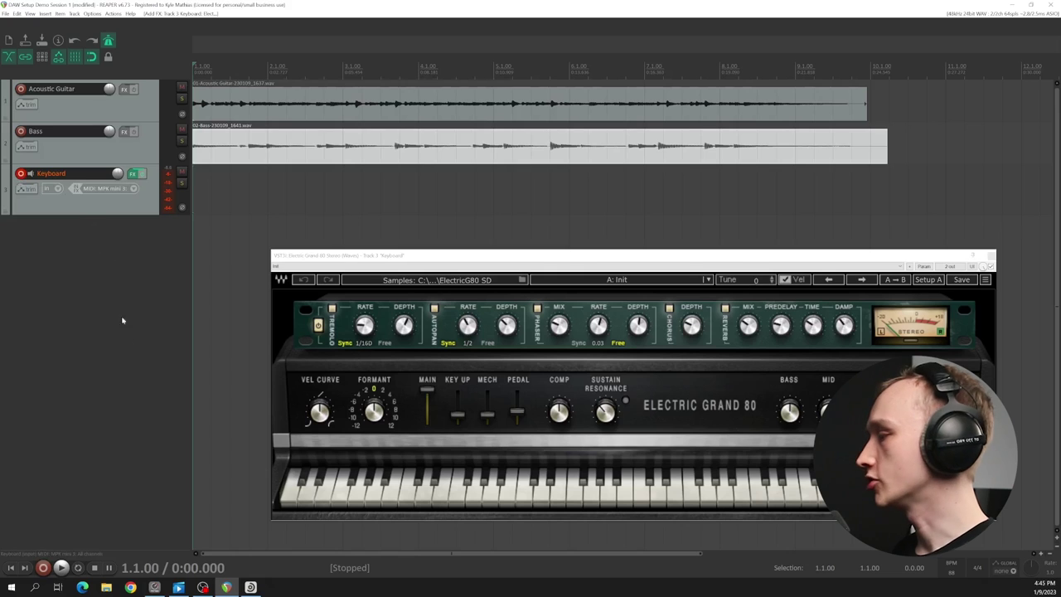
# - Record a MIDI take about nine bars long on the Keyboard track, and disarm the track once recording is stopped
pyautogui.click(43, 566)
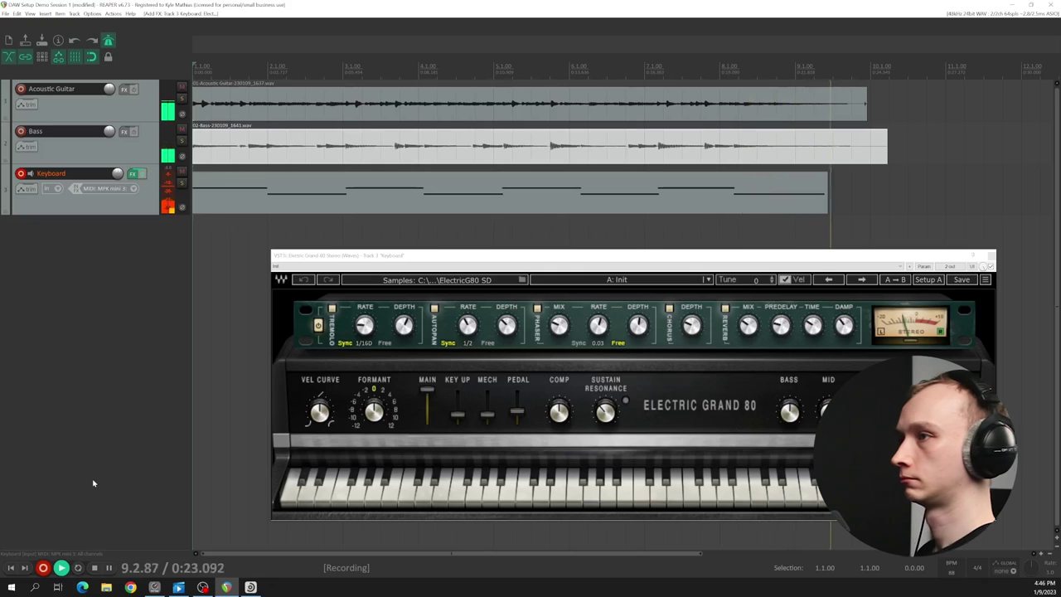
pyautogui.press('space')
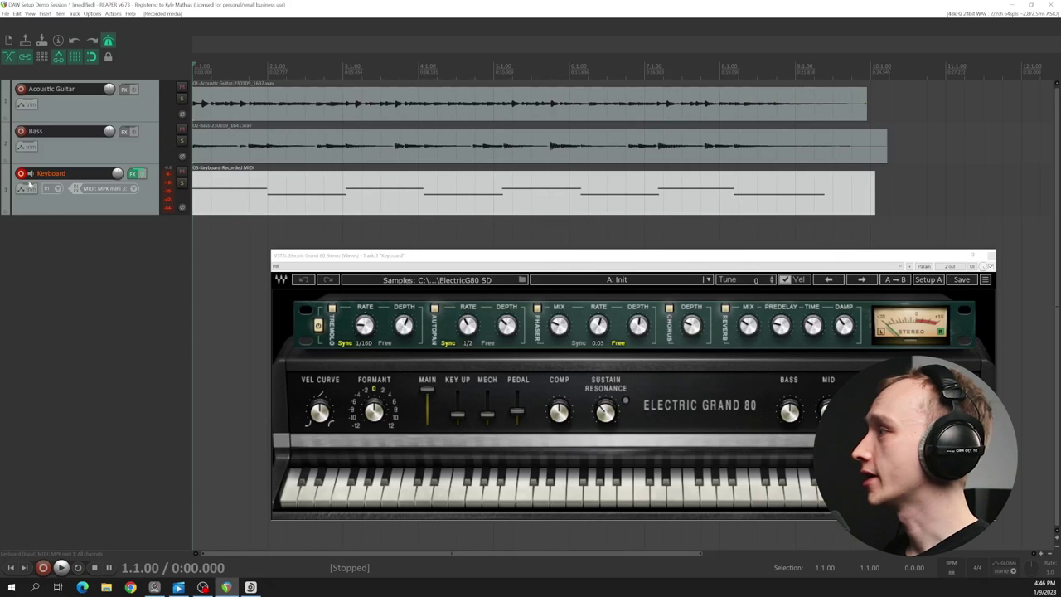
pyautogui.click(21, 173)
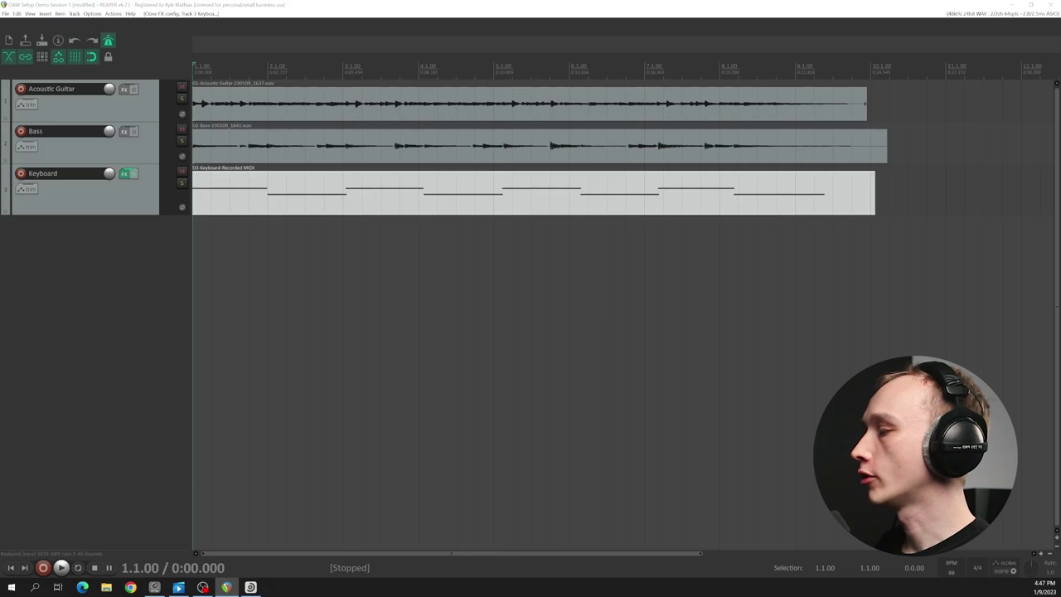
# - Show the mixer, enlarge its window to fill the screen, and return to the arrangement
pyautogui.hotkey('ctrl', 'm')
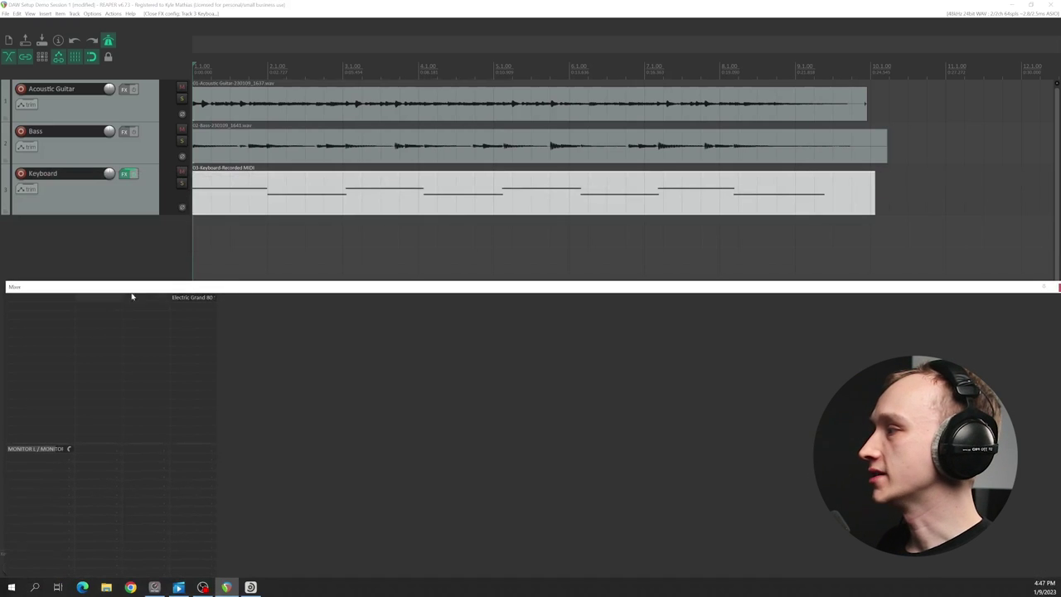
pyautogui.moveTo(178, 292); pyautogui.dragTo(179, 2)
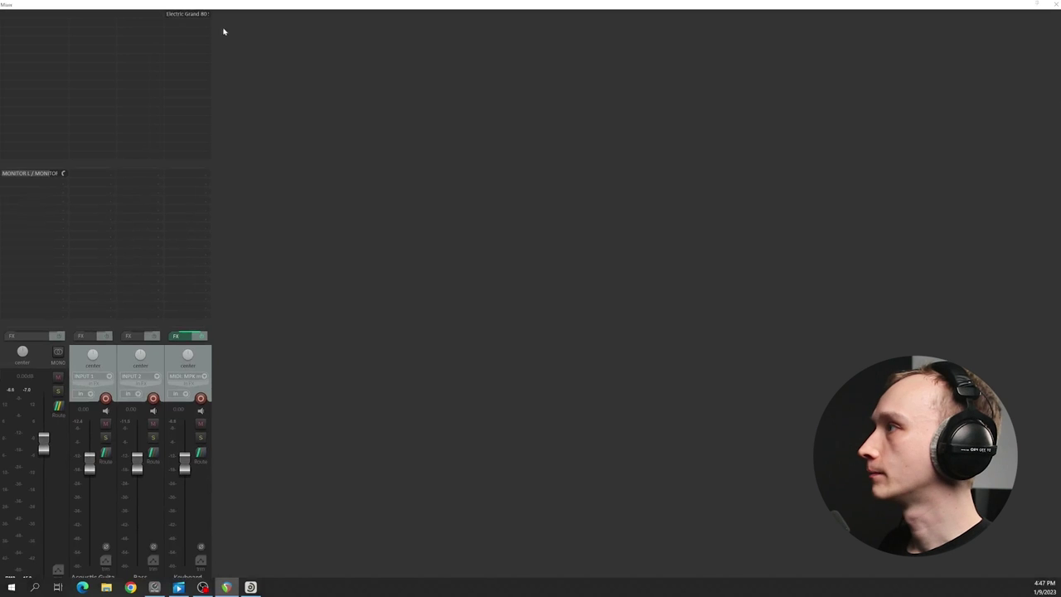
pyautogui.hotkey('ctrl', 'm')
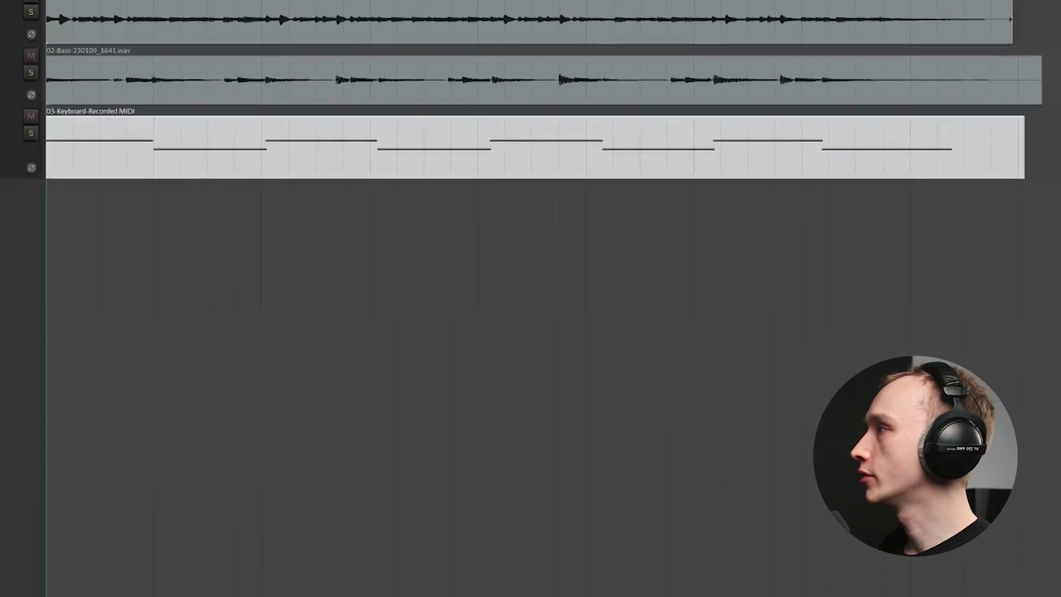
# - Add the Q4 Mono (Waves) equalizer to the Acoustic Guitar track
pyautogui.press('f')
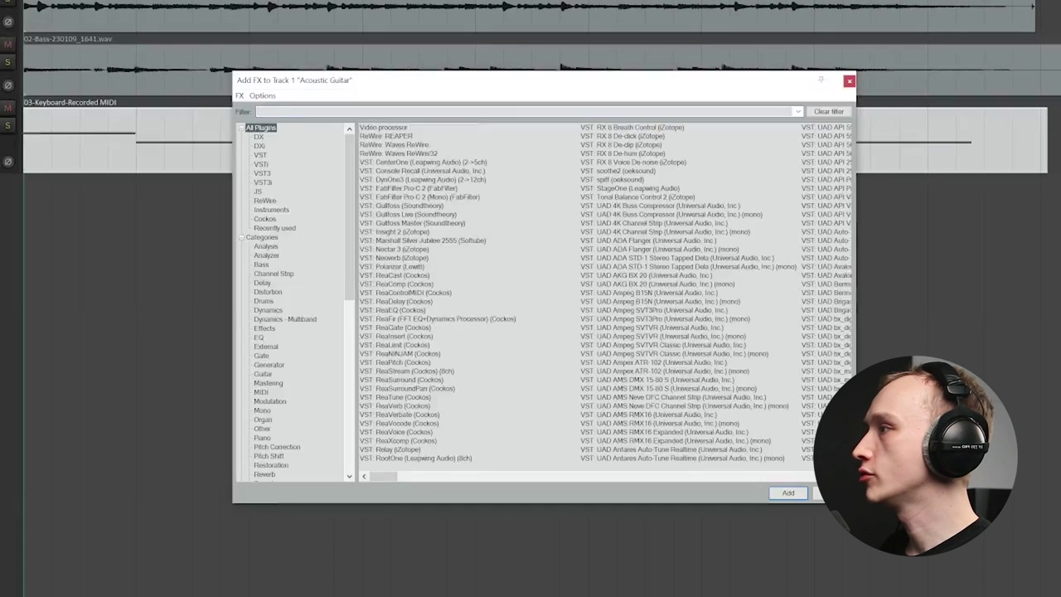
pyautogui.write('q10')
pyautogui.doubleClick(414, 168)
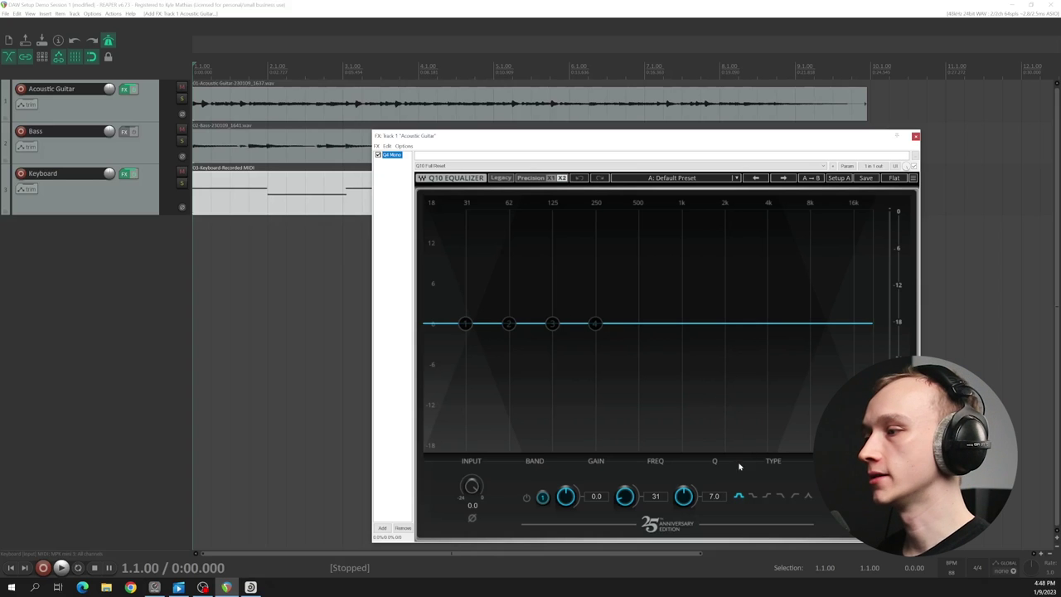
# - During playback, cut equalizer band 2 by about 2.7 dB at 169 Hz, and make band 4 a high shelf boosting about 3.5 dB at 1294 Hz
pyautogui.press('space')
pyautogui.moveTo(507, 323); pyautogui.dragTo(571, 343)
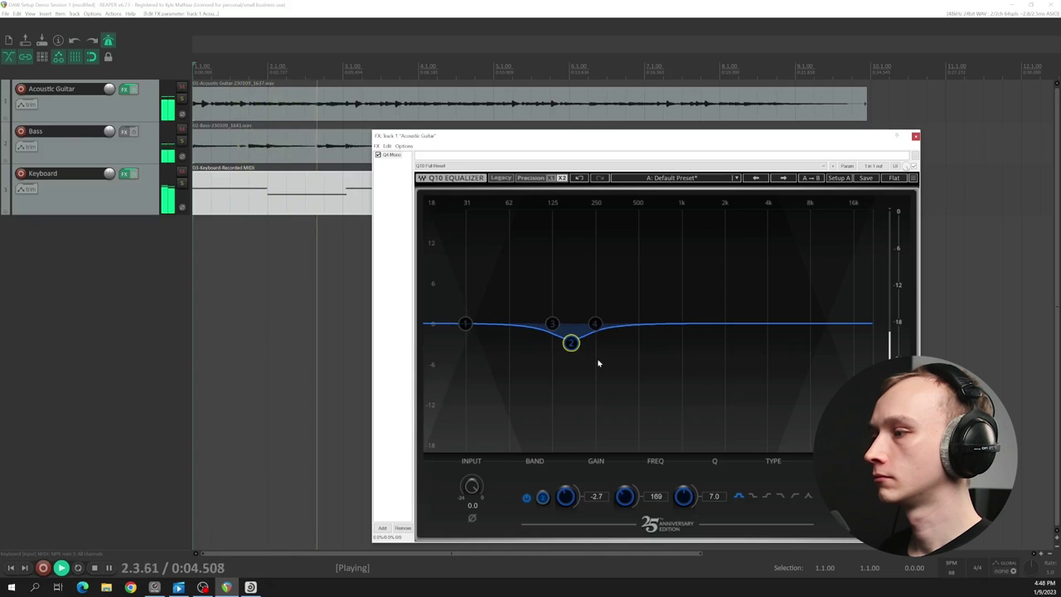
pyautogui.click(596, 324)
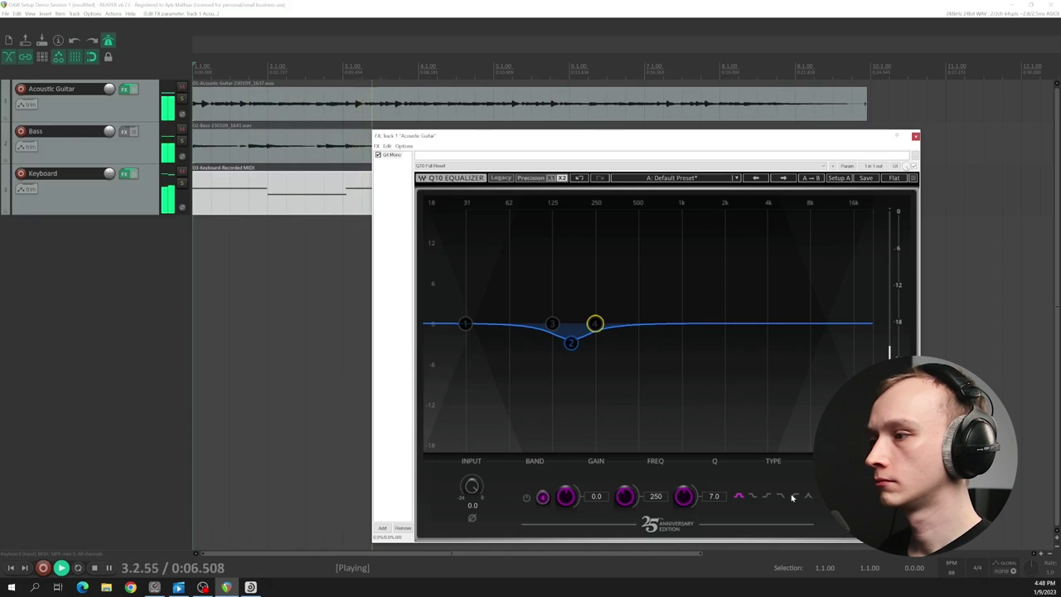
pyautogui.moveTo(593, 324); pyautogui.dragTo(698, 298)
pyautogui.click(765, 496)
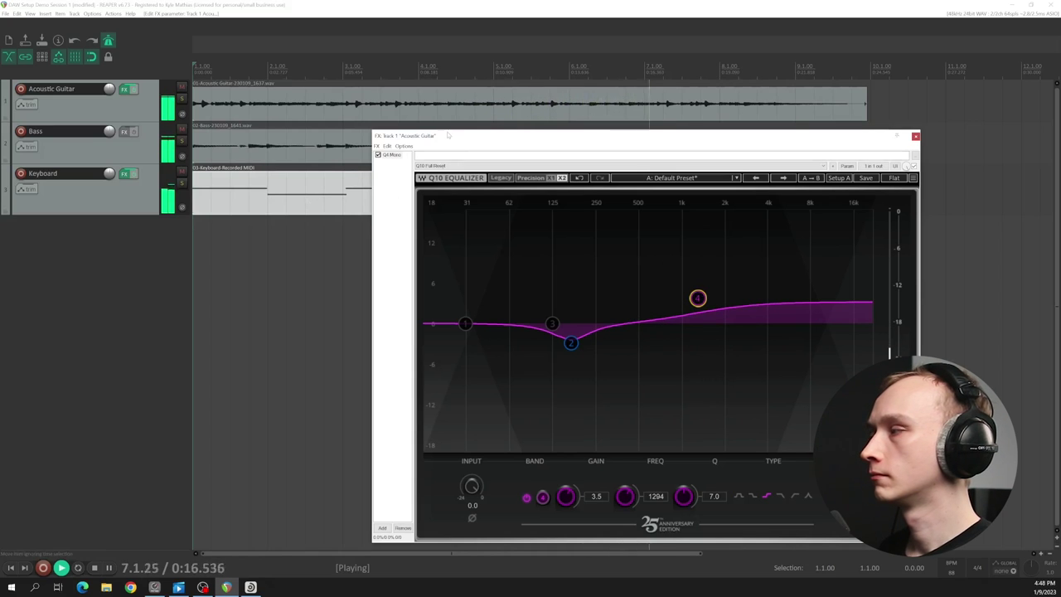
# - Turn off the metronome and restart playback from the beginning
pyautogui.press('space')
pyautogui.click(108, 41)
pyautogui.press('space')
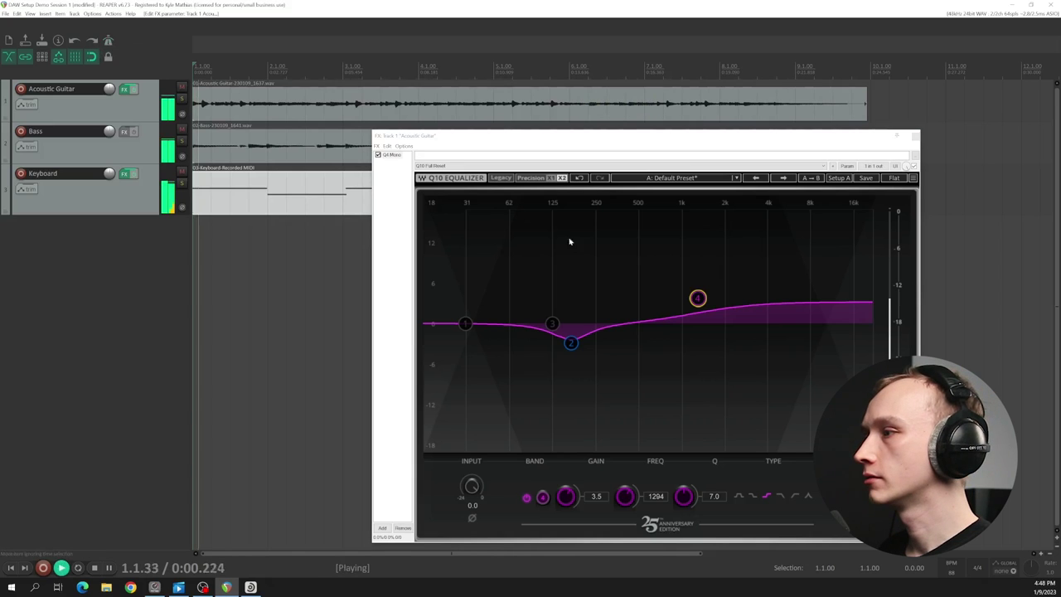
# - Set equalizer band 2's gain to about -2.9 dB, close the effect window, and stop playback after listening
pyautogui.click(570, 343)
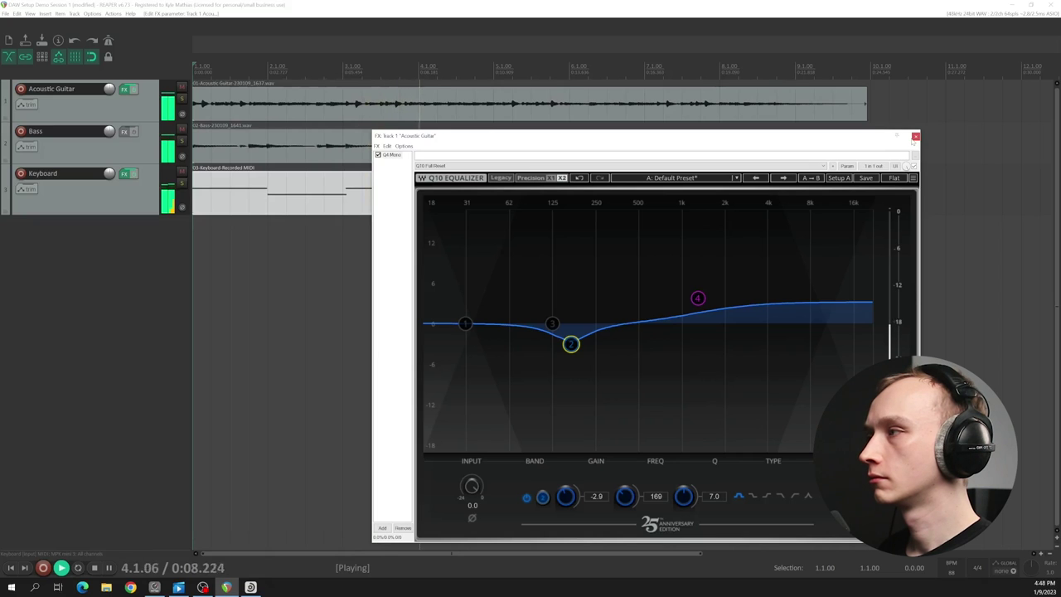
pyautogui.click(915, 137)
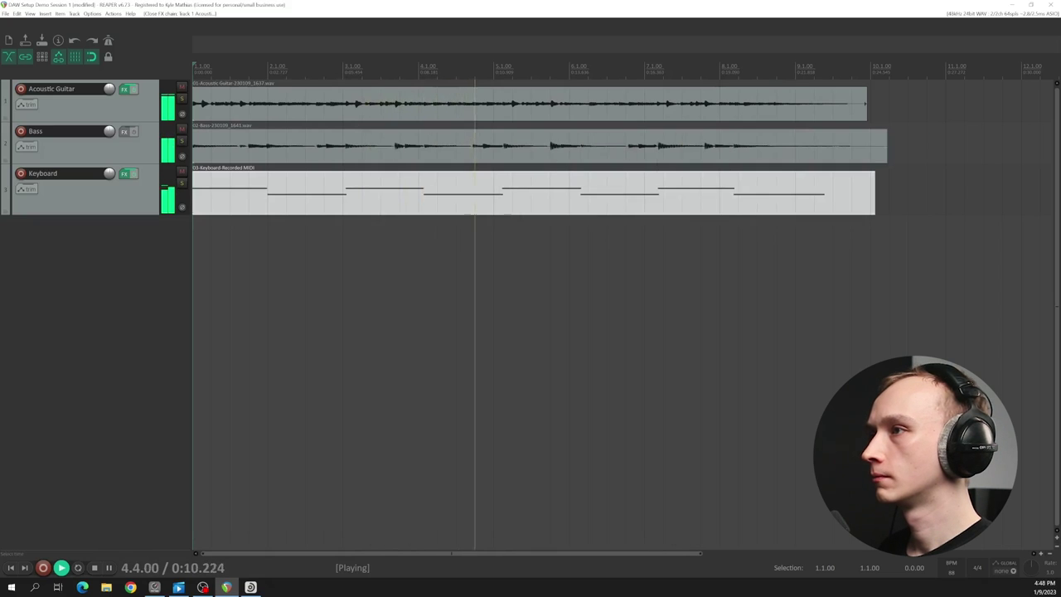
pyautogui.press('space')
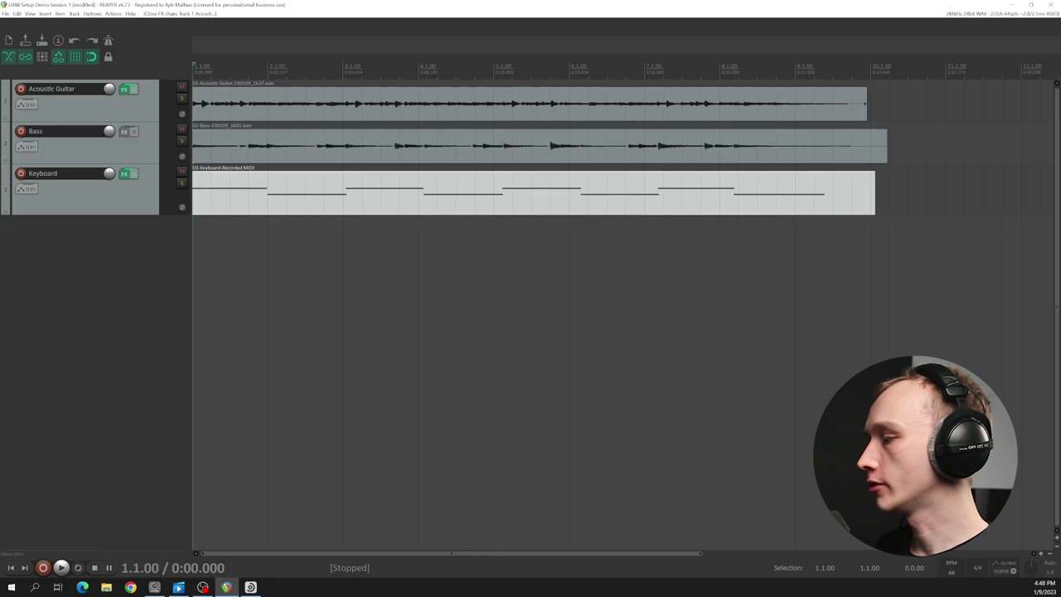
# - From the mixer, add the Neutron 4 Compressor (iZotope) after the equalizer on the Acoustic Guitar track, and close its window after listening
pyautogui.hotkey('ctrl', 'm')
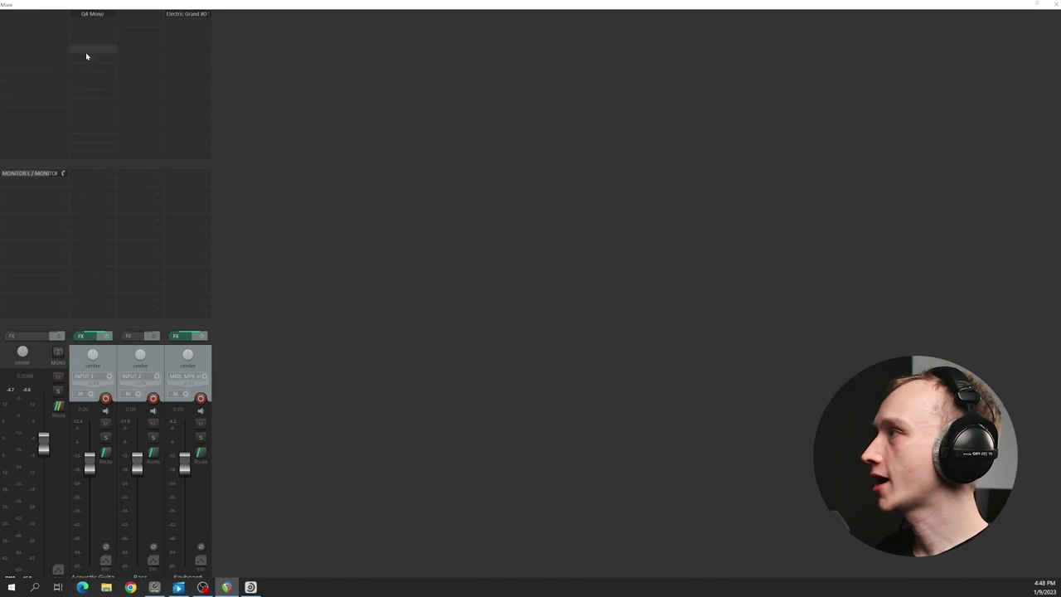
pyautogui.doubleClick(99, 23)
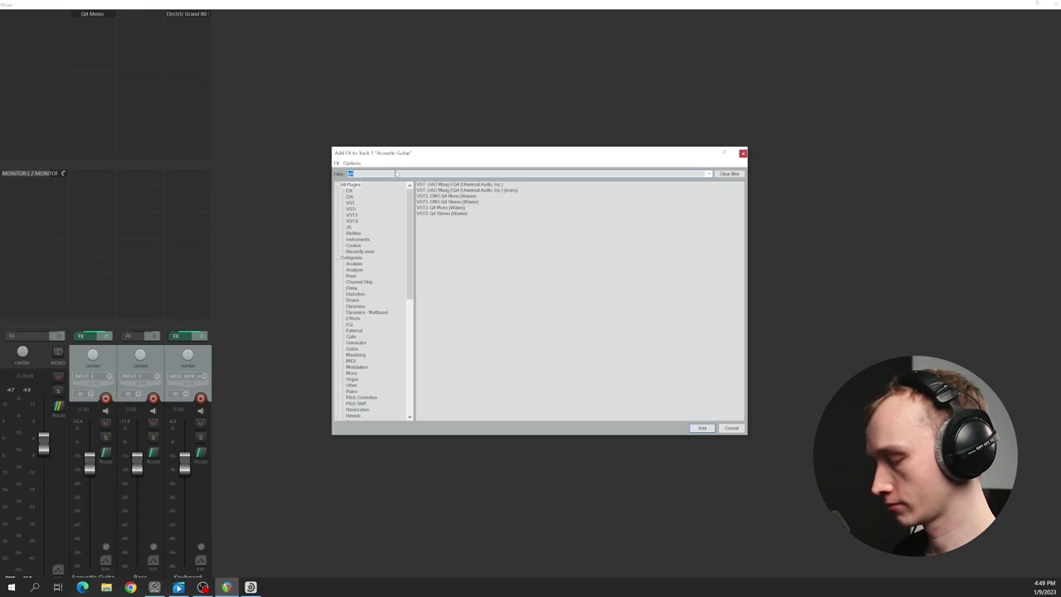
pyautogui.write('compressor')
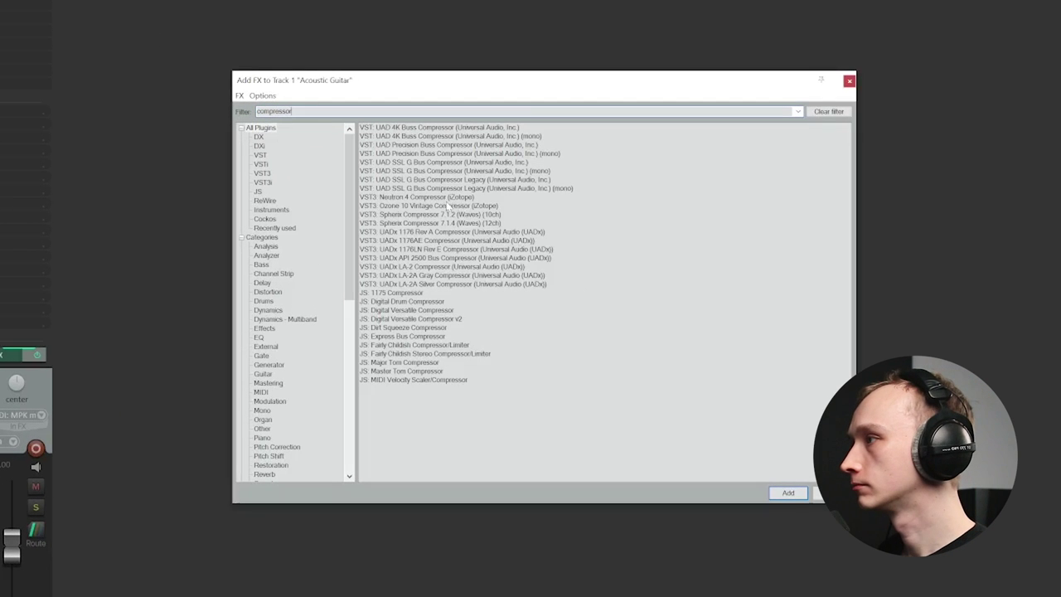
pyautogui.click(440, 197)
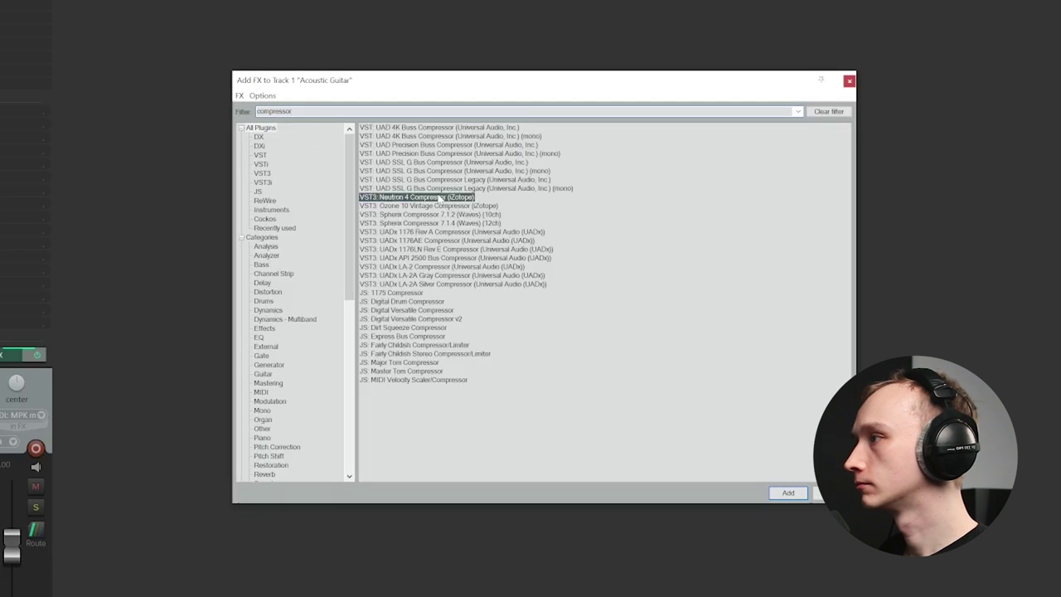
pyautogui.doubleClick(441, 199)
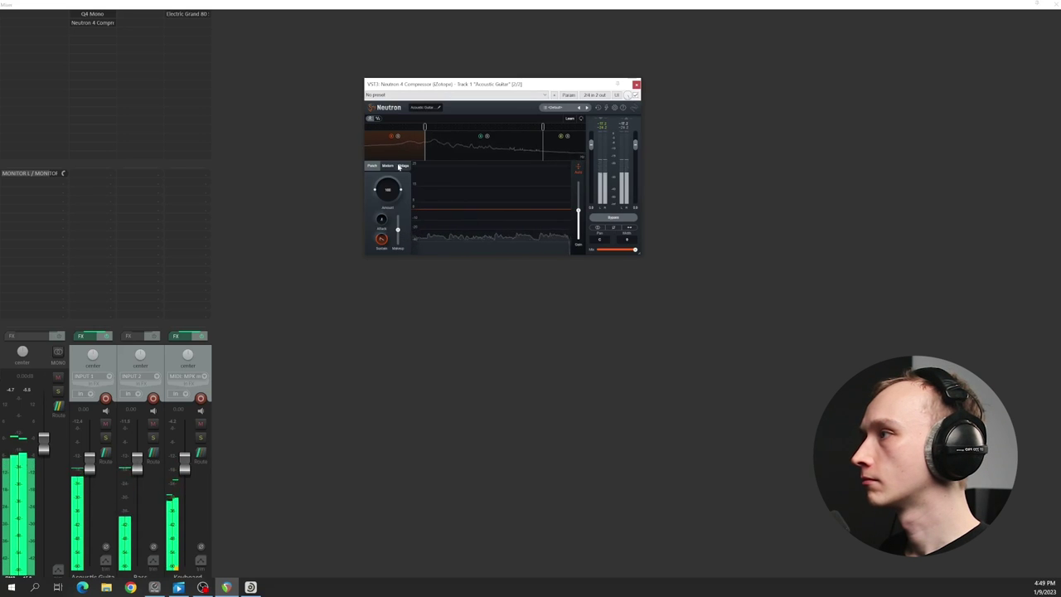
pyautogui.click(636, 83)
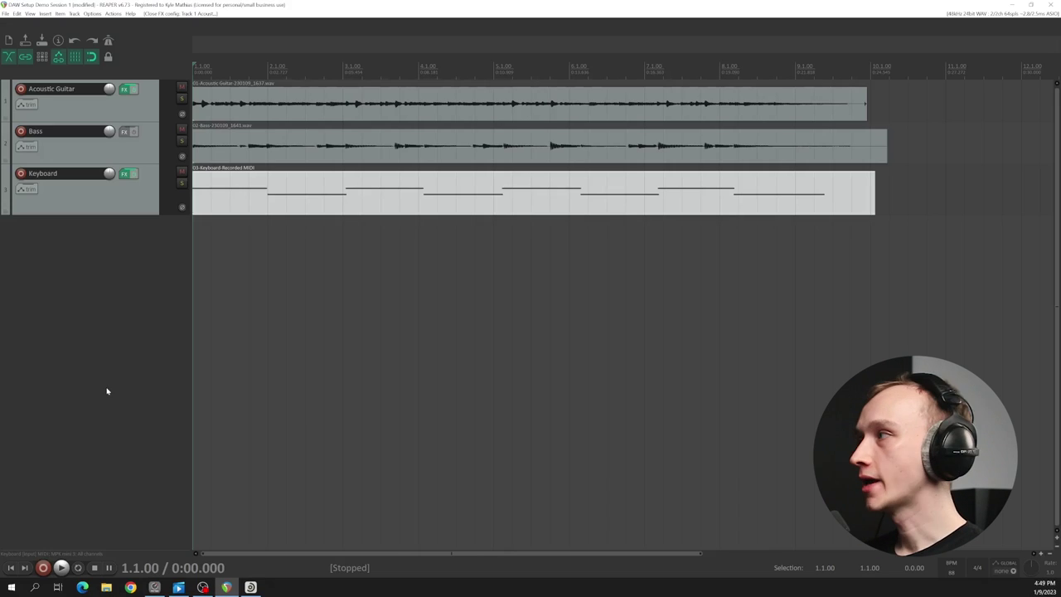
# - Save the project under its existing name
pyautogui.click(6, 14)
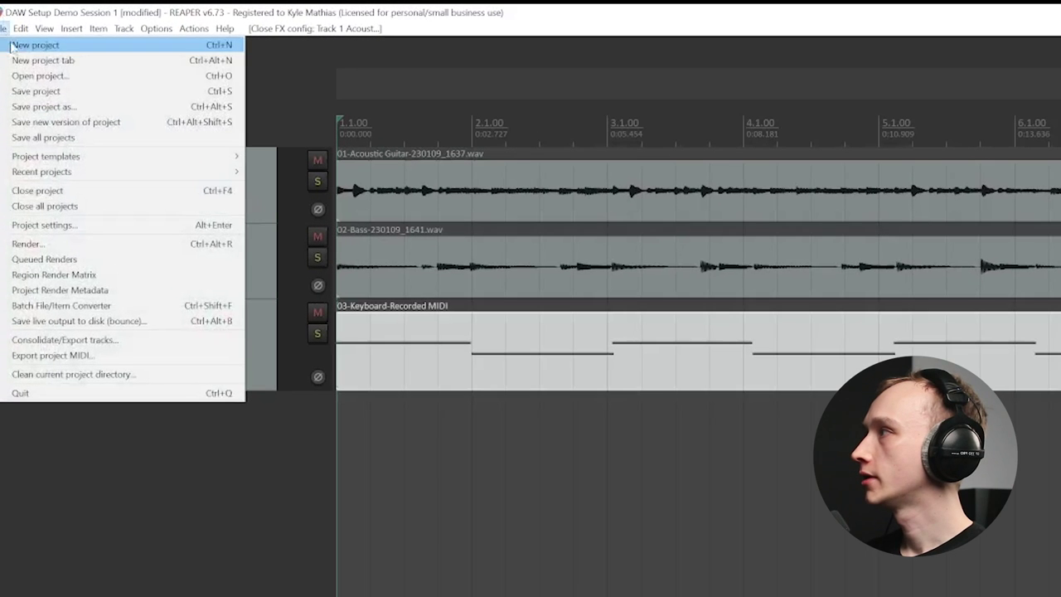
pyautogui.click(34, 93)
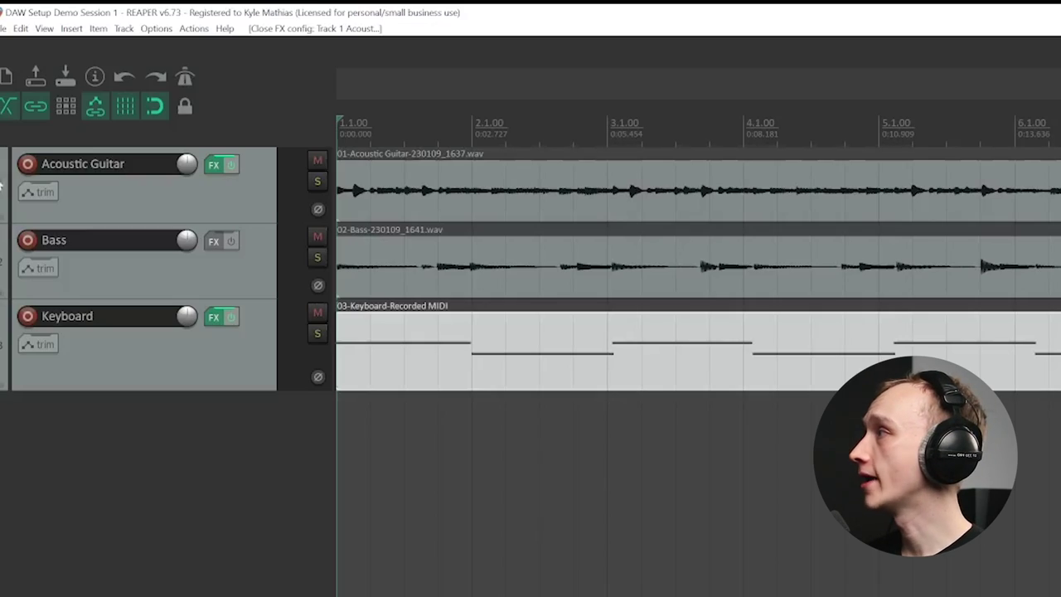
# - Name the render output "DAW Setup Demo Session 1 v1.0", and set its directory to D:\Audio University\DAW Beginners Guide\Video\Demonstration\Audio\DAW Setup Demo
pyautogui.click(4, 29)
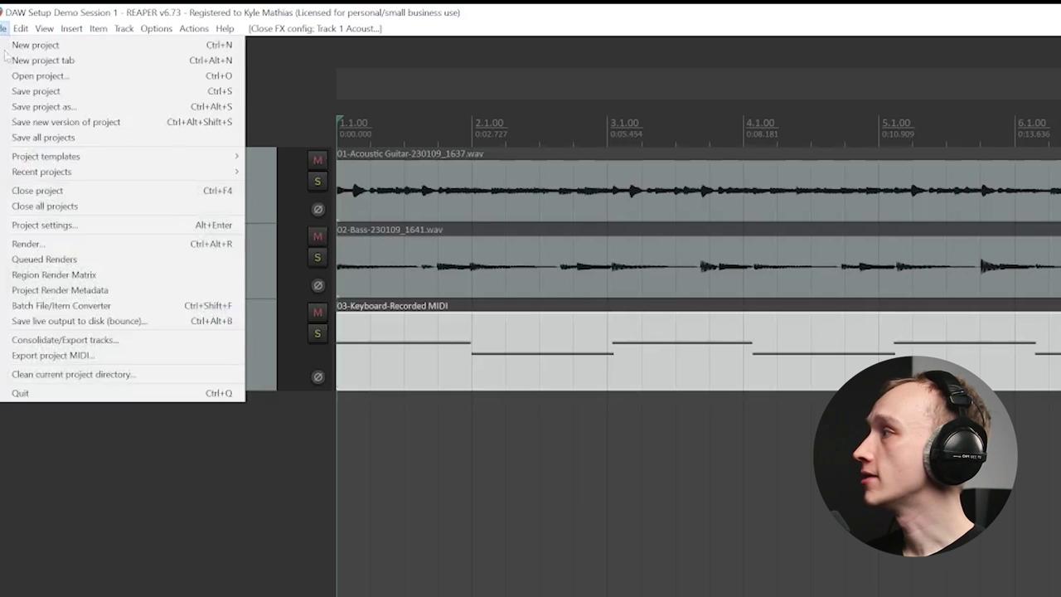
pyautogui.click(53, 247)
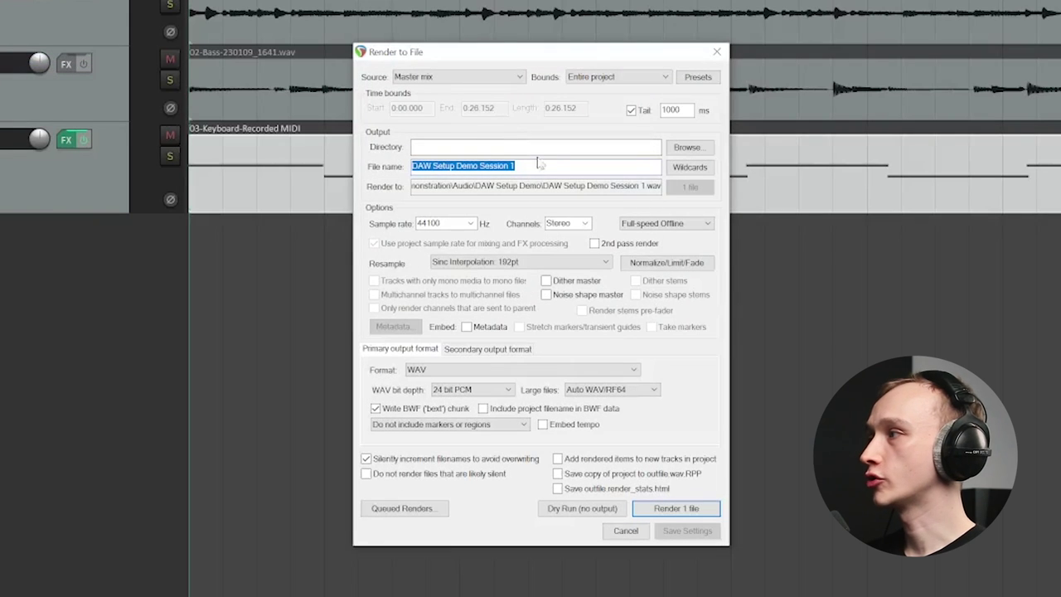
pyautogui.click(516, 166)
pyautogui.write('v')
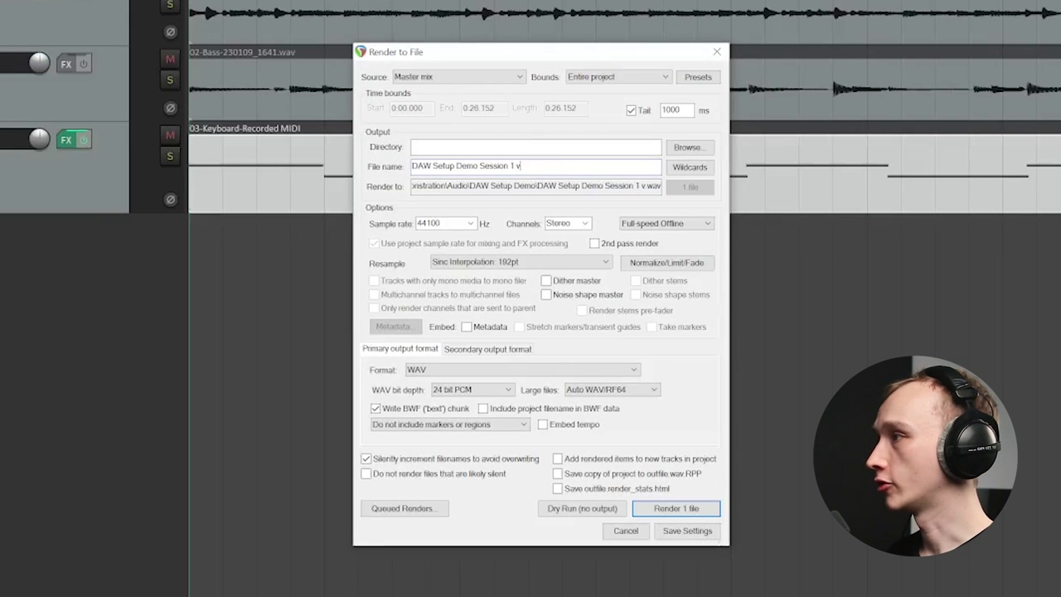
pyautogui.write('1.0')
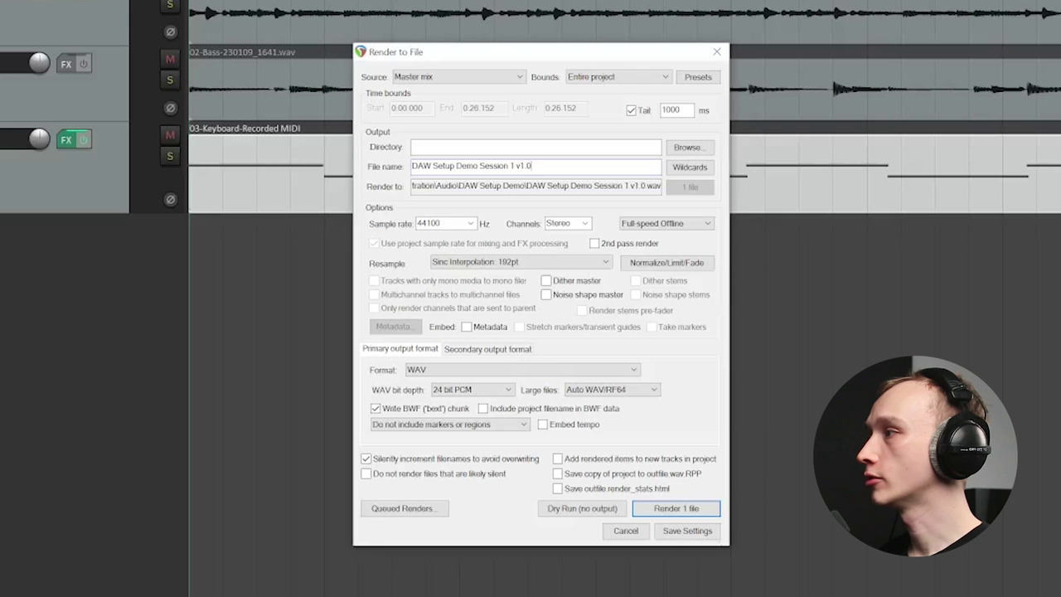
pyautogui.click(699, 149)
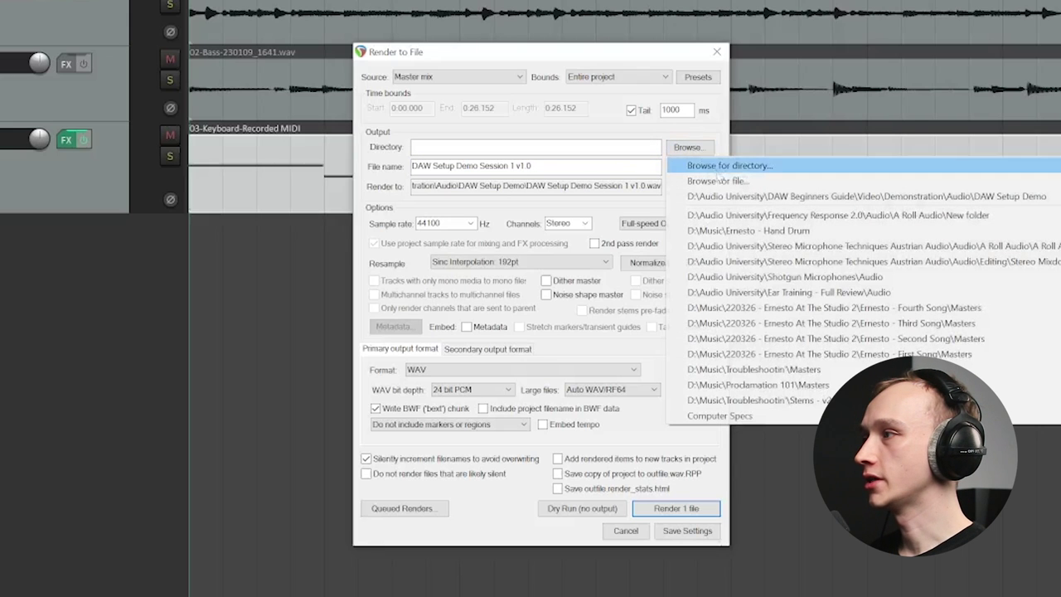
pyautogui.click(745, 199)
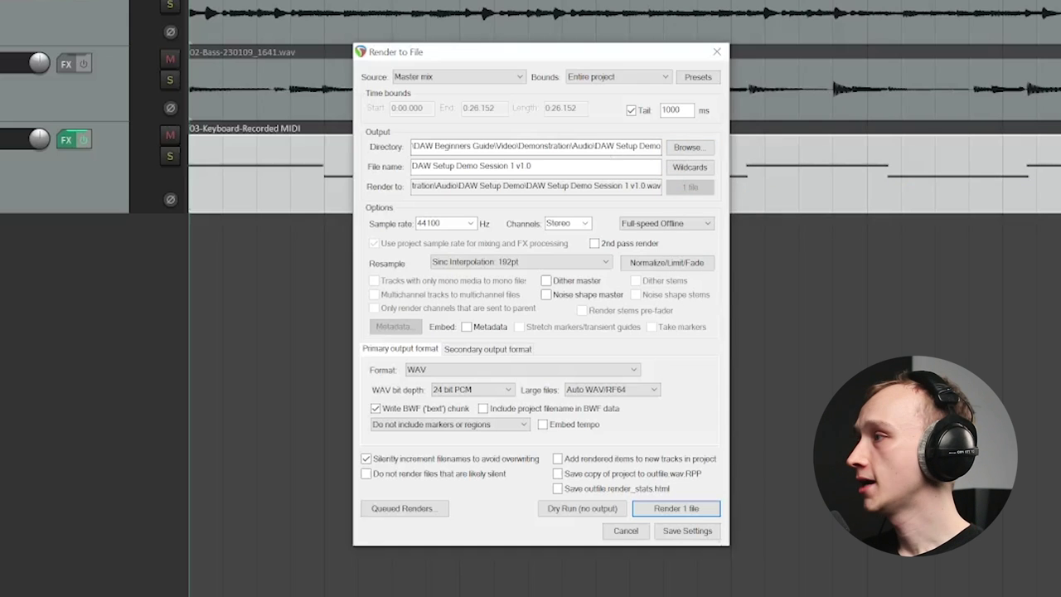
# - Set the render's sample rate to 48000 Hz with stereo channels, and render the master mix to file
pyautogui.click(469, 222)
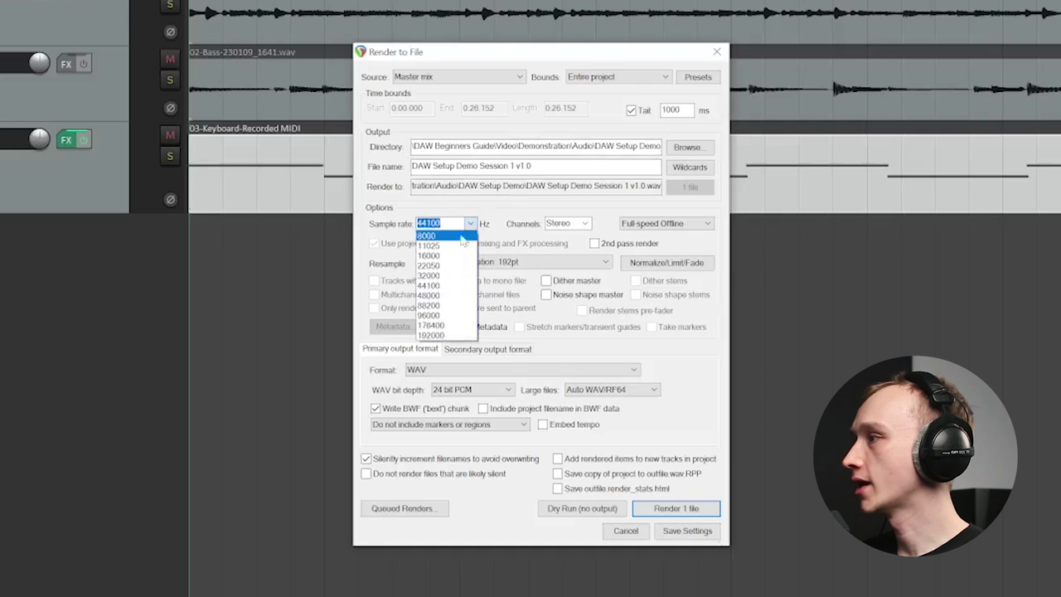
pyautogui.click(443, 295)
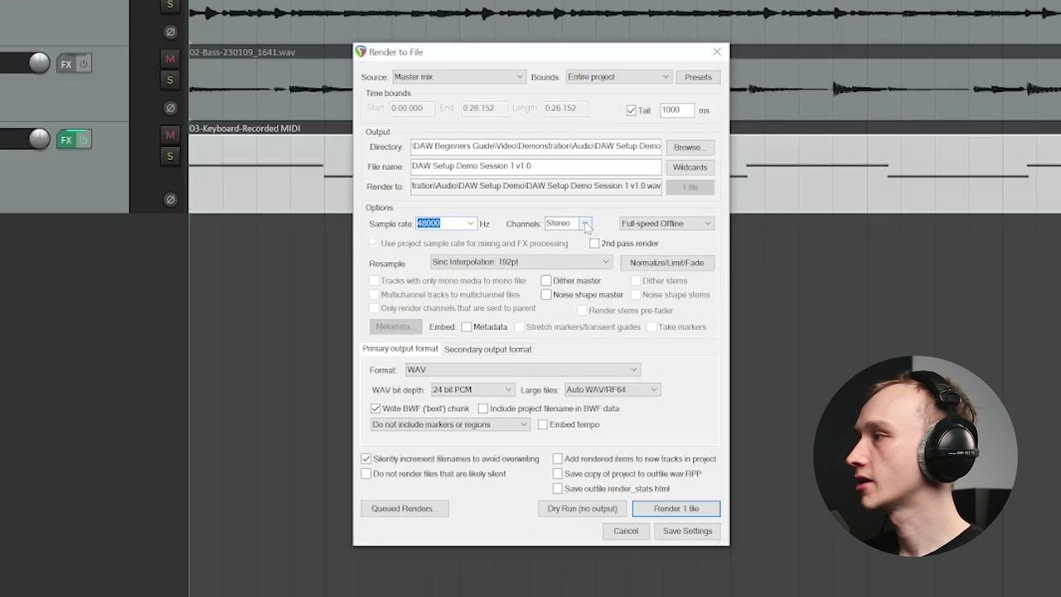
pyautogui.click(583, 224)
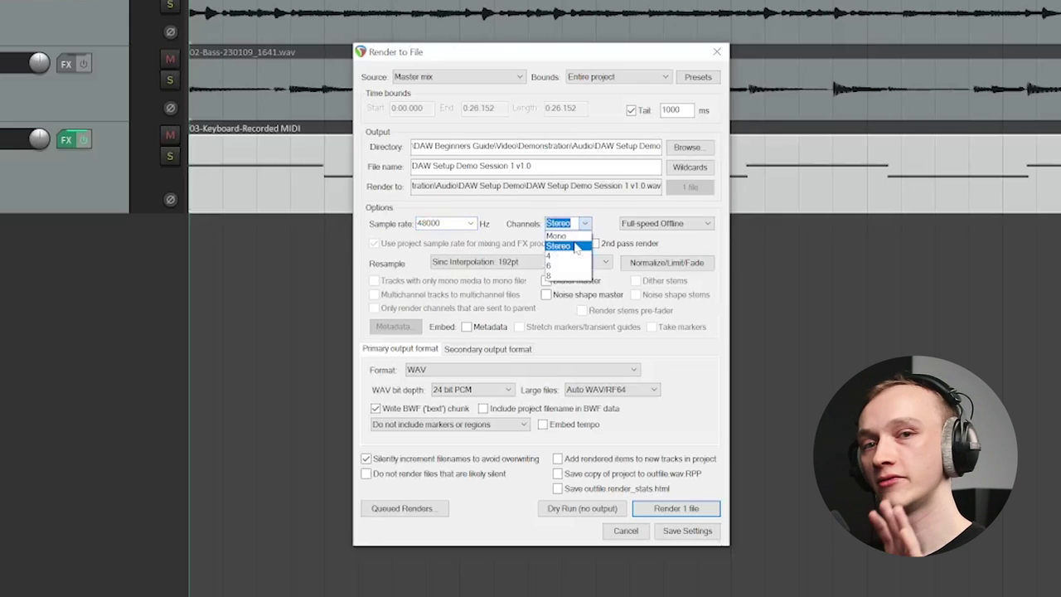
pyautogui.click(575, 246)
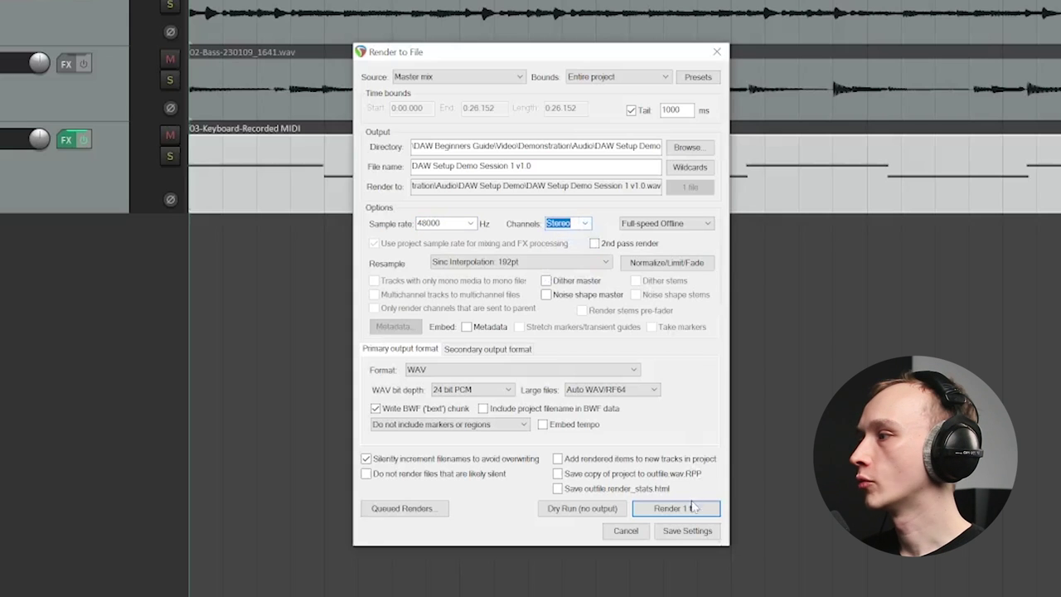
pyautogui.click(693, 512)
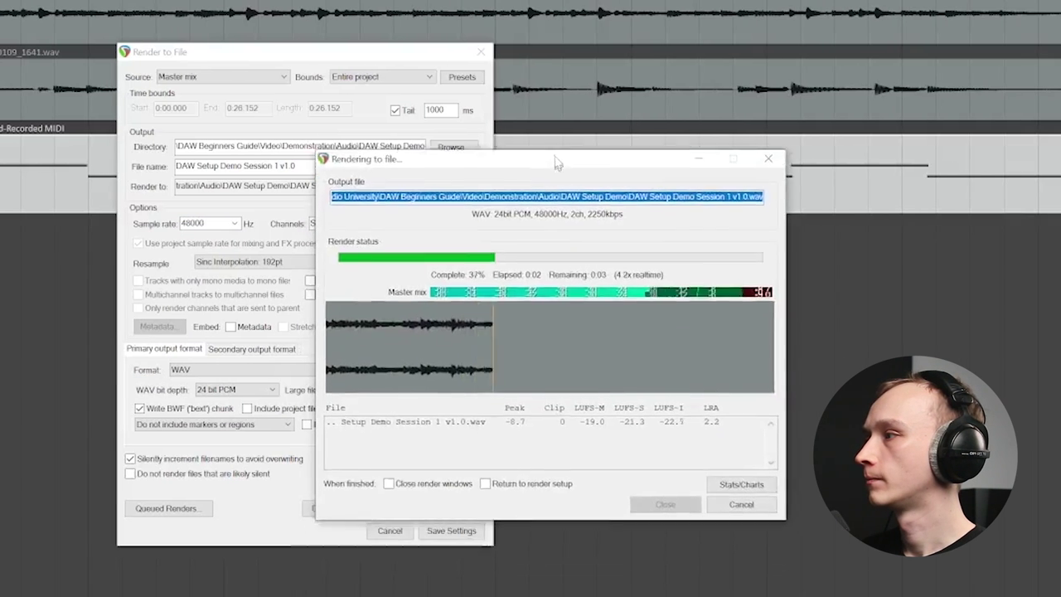